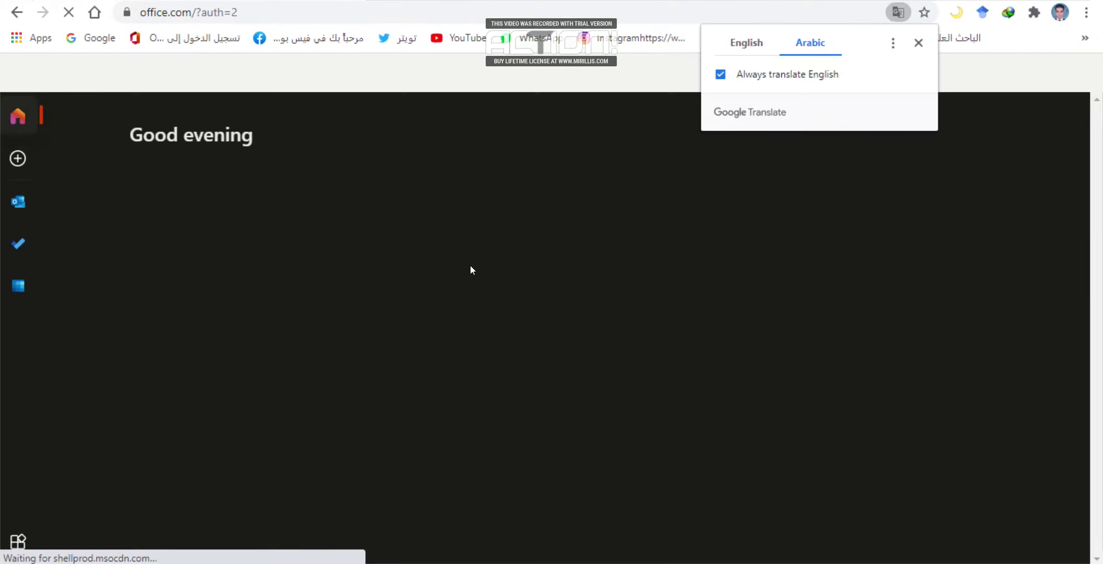
# Show the Office 365 home page in its original English and dismiss the feedback survey popup.
pyautogui.click(748, 41)
pyautogui.click(918, 43)
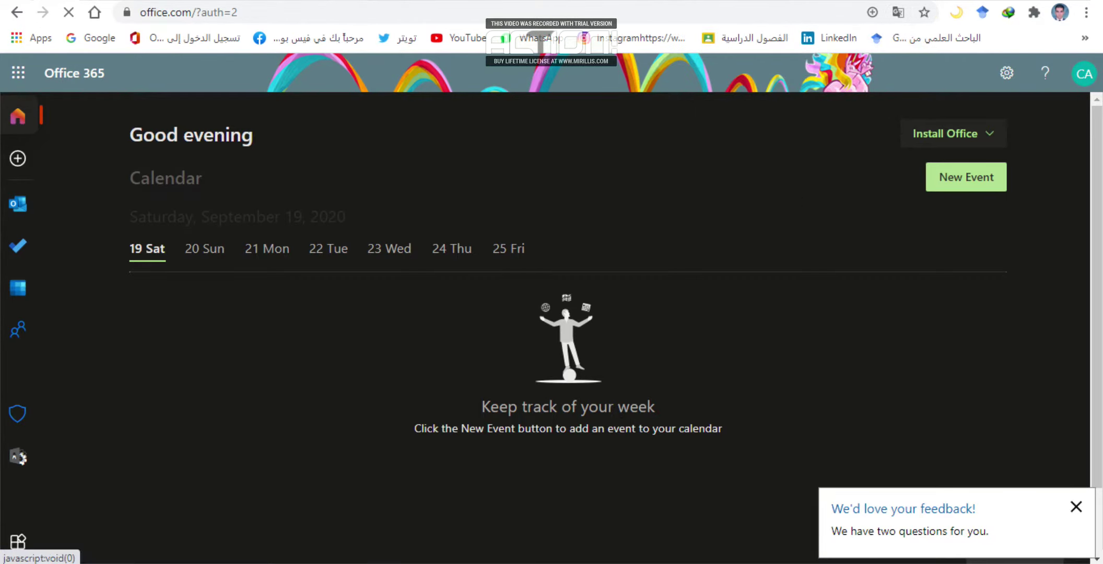
pyautogui.click(1076, 507)
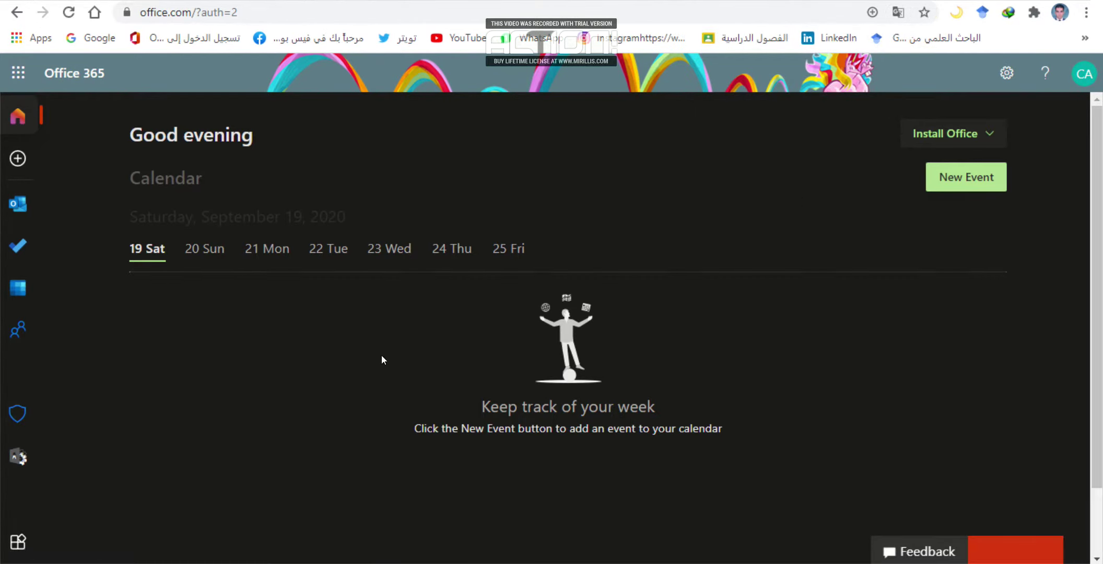
pyautogui.scroll(-2, 381, 355)
pyautogui.scroll(1, 381, 355)
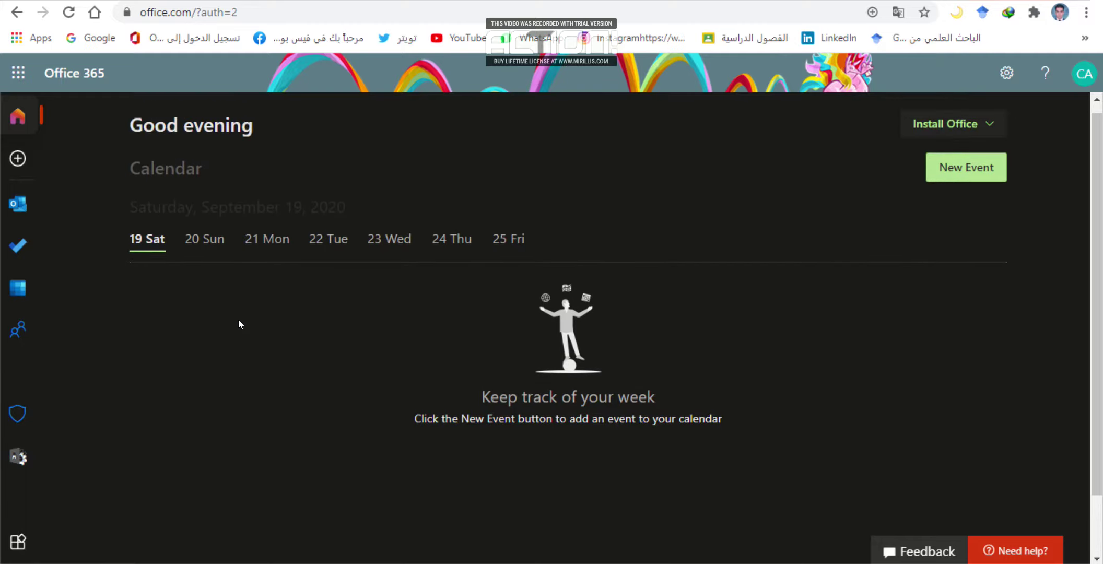
pyautogui.scroll(1, 238, 319)
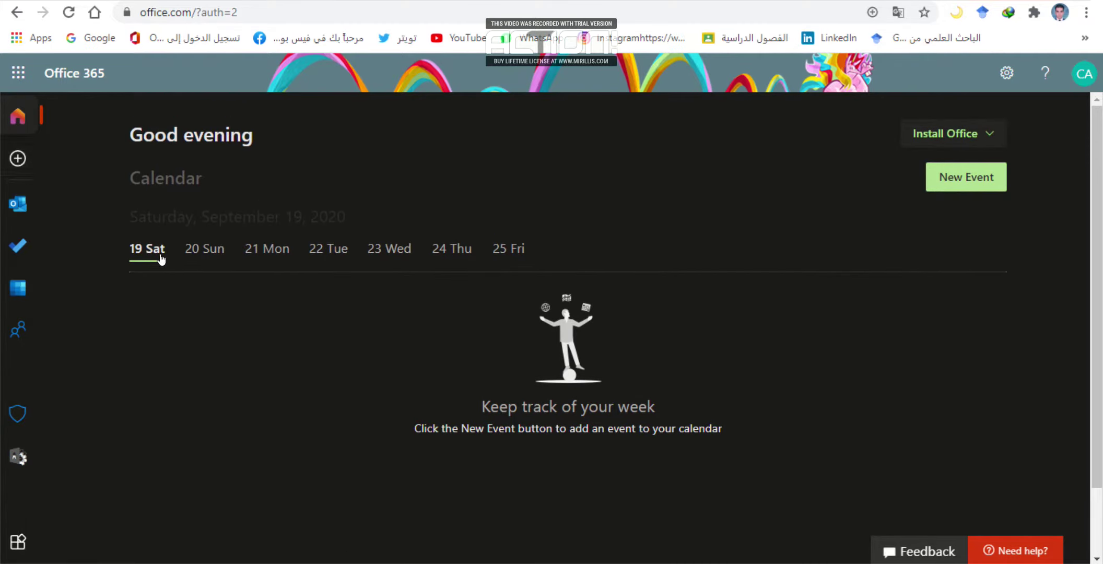
# Open the Microsoft 365 admin center untranslated in English and start adding a new user.
pyautogui.click(27, 458)
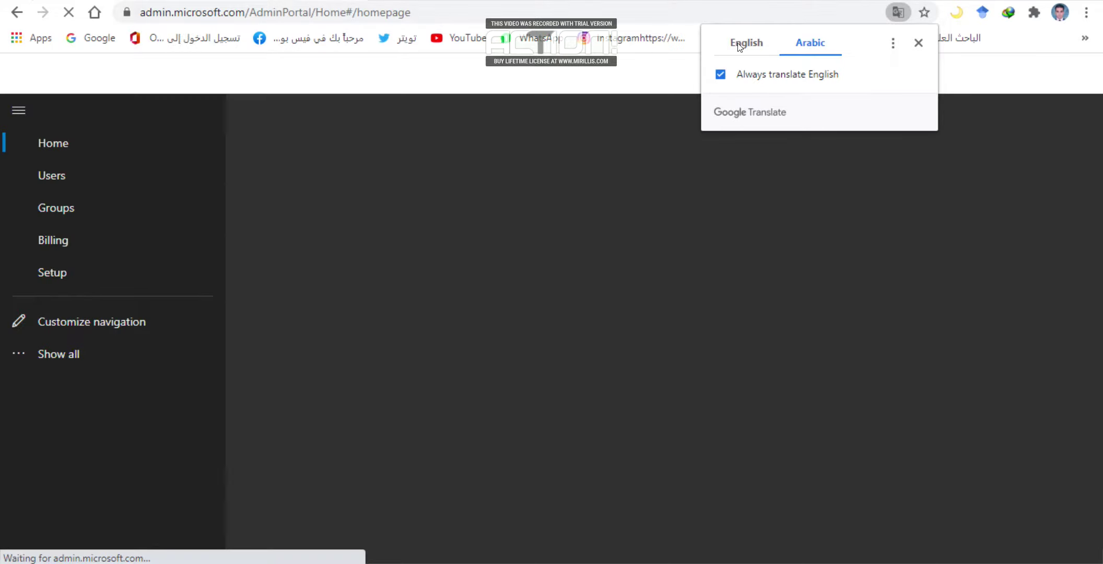
pyautogui.click(744, 42)
pyautogui.click(917, 43)
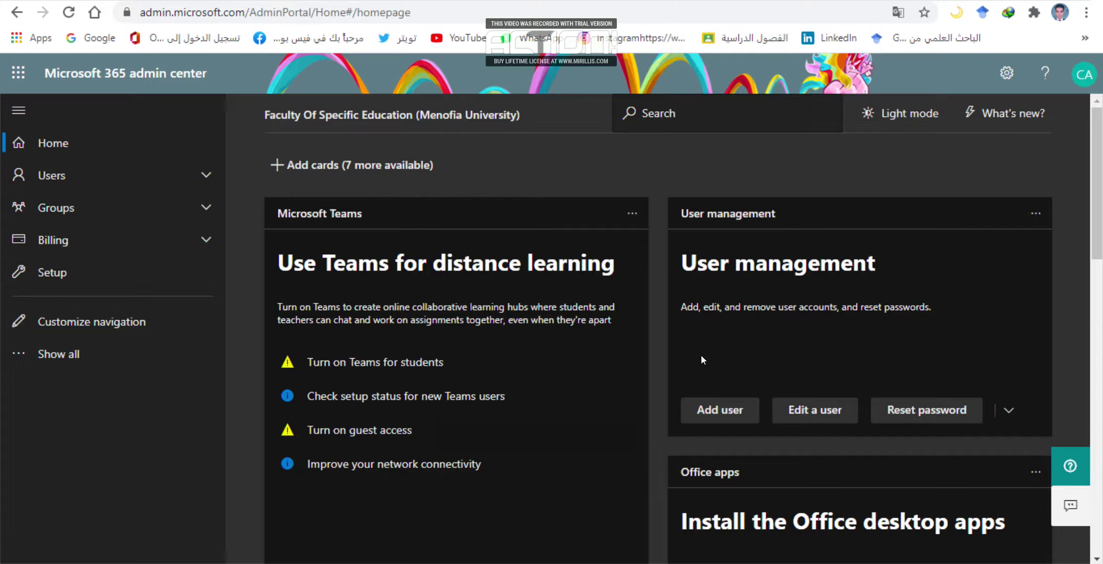
pyautogui.click(718, 412)
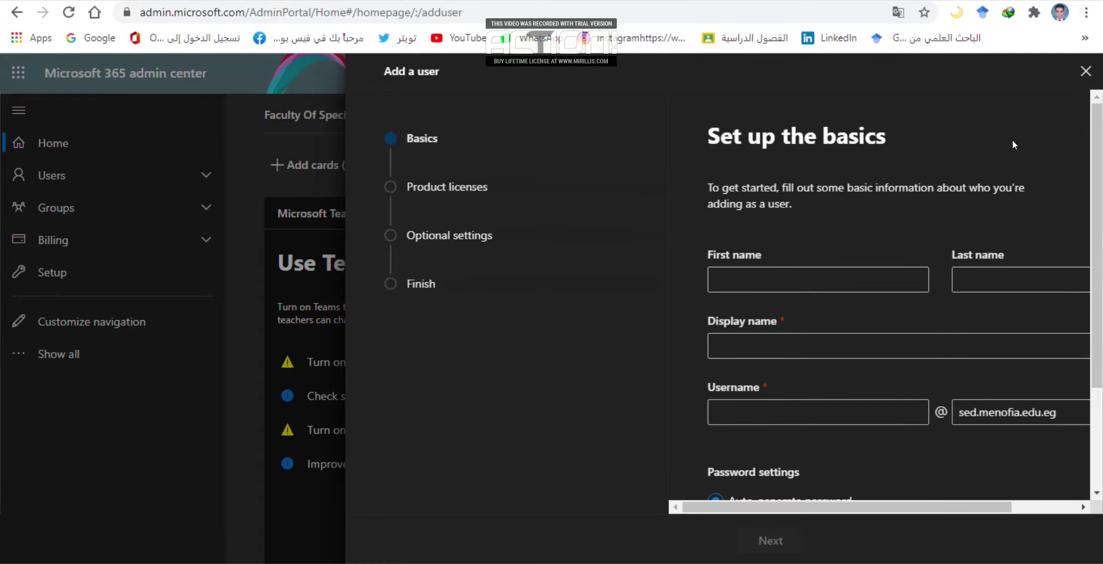
# Fill in the new user's first and last name, check the display name, and enter a unique username with numeric suffix.
pyautogui.click(821, 282)
pyautogui.click(853, 282)
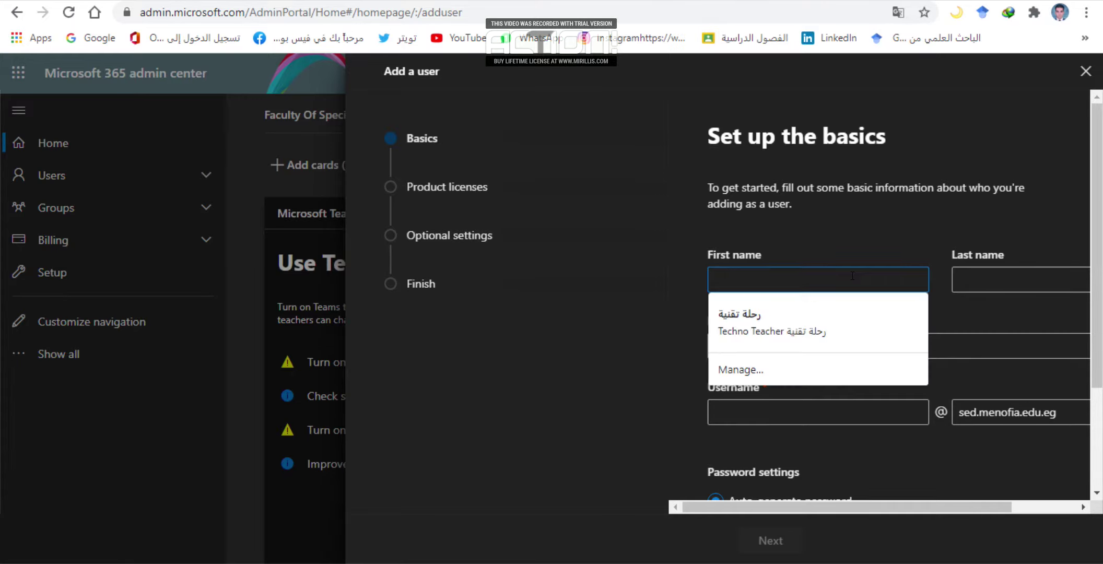
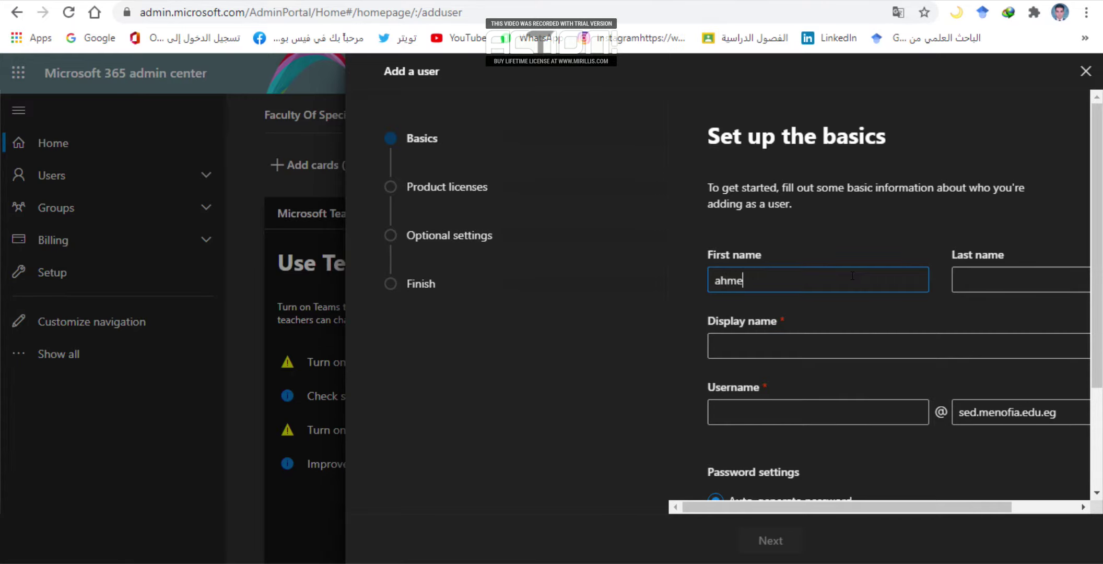
pyautogui.click(1002, 275)
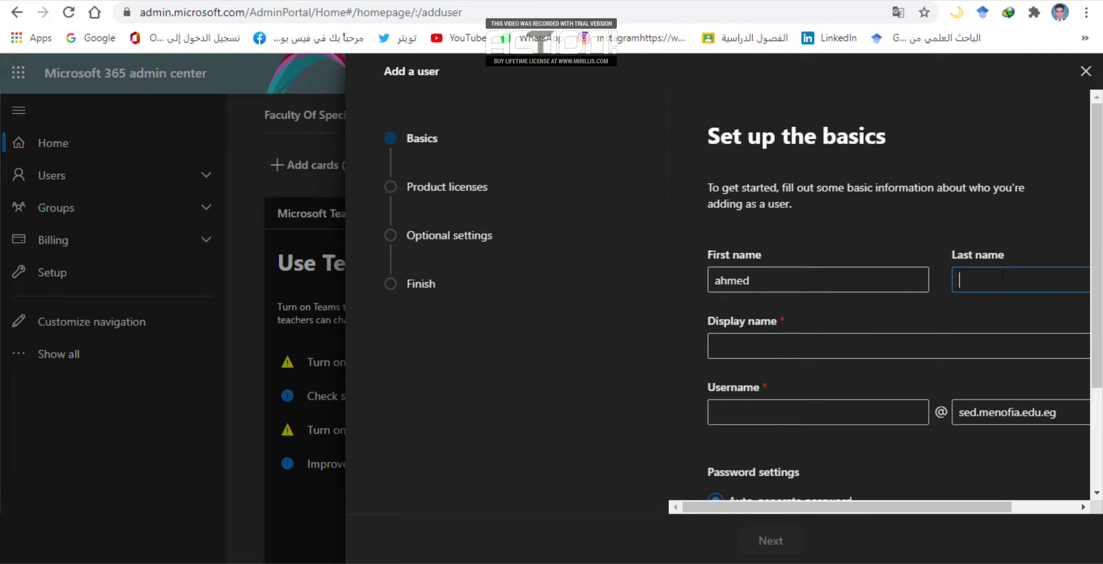
pyautogui.click(935, 348)
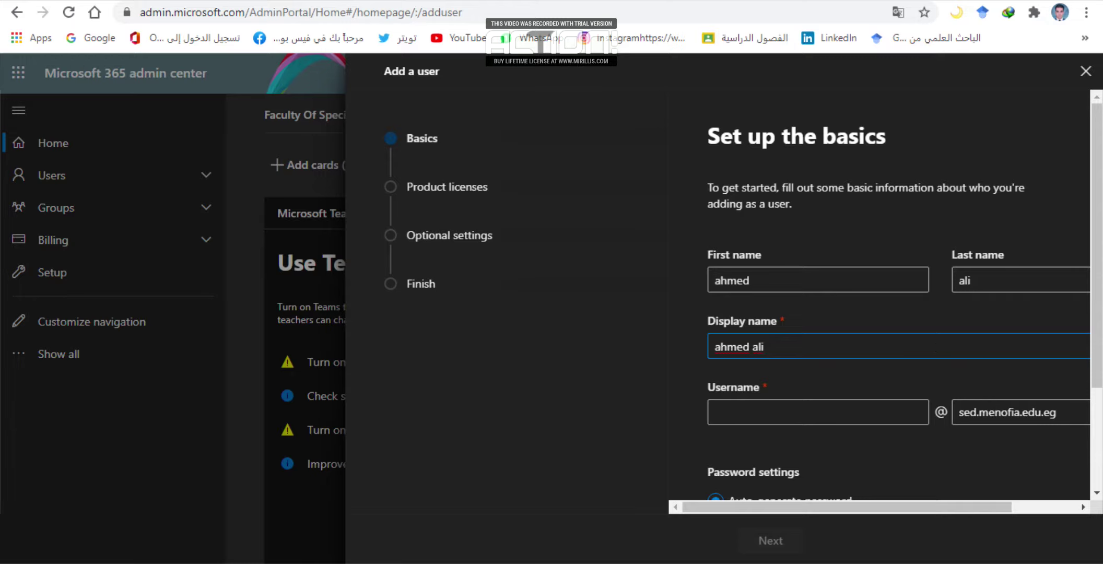
pyautogui.click(875, 411)
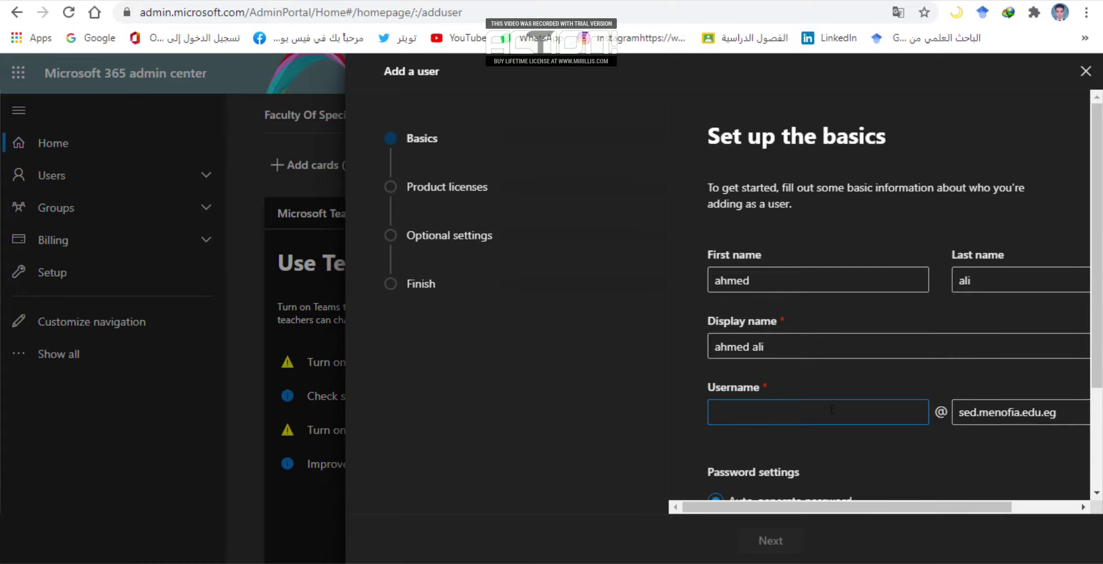
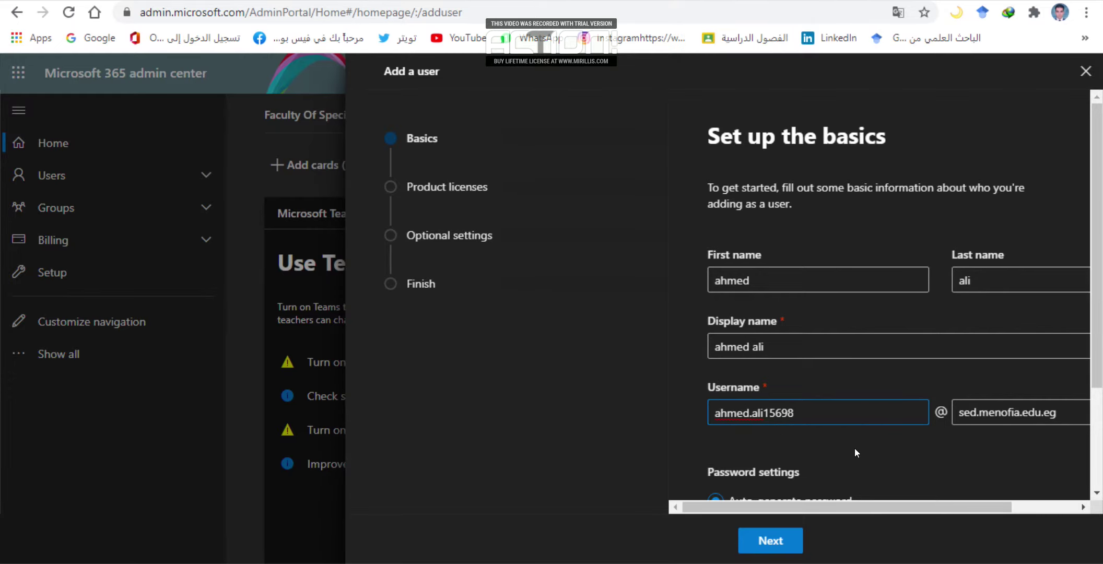
pyautogui.scroll(-3, 855, 448)
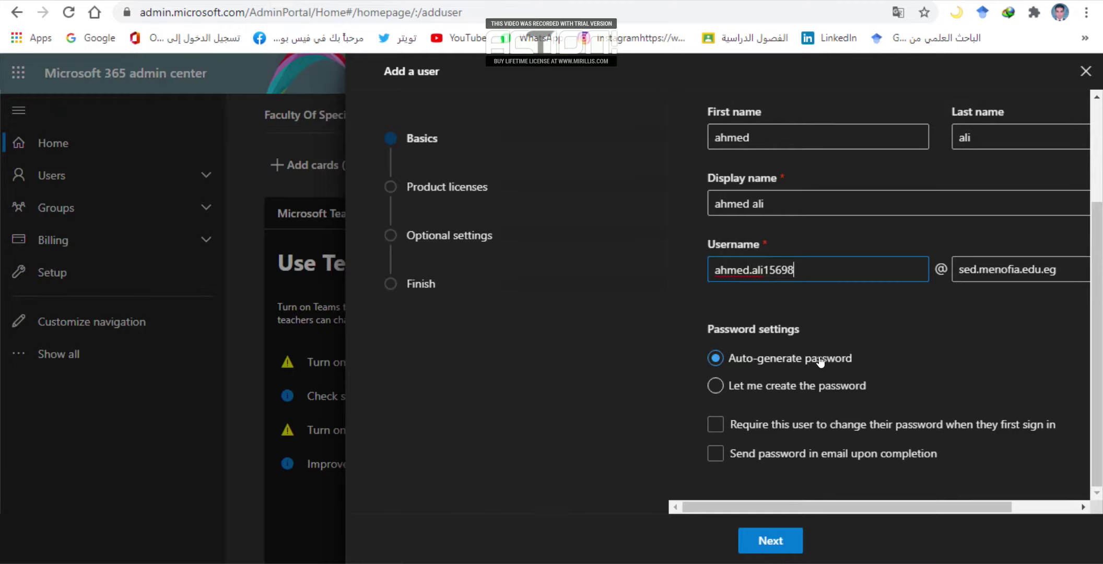
# Keep 'Auto-generate password' for the new user and continue past Basics.
pyautogui.click(715, 386)
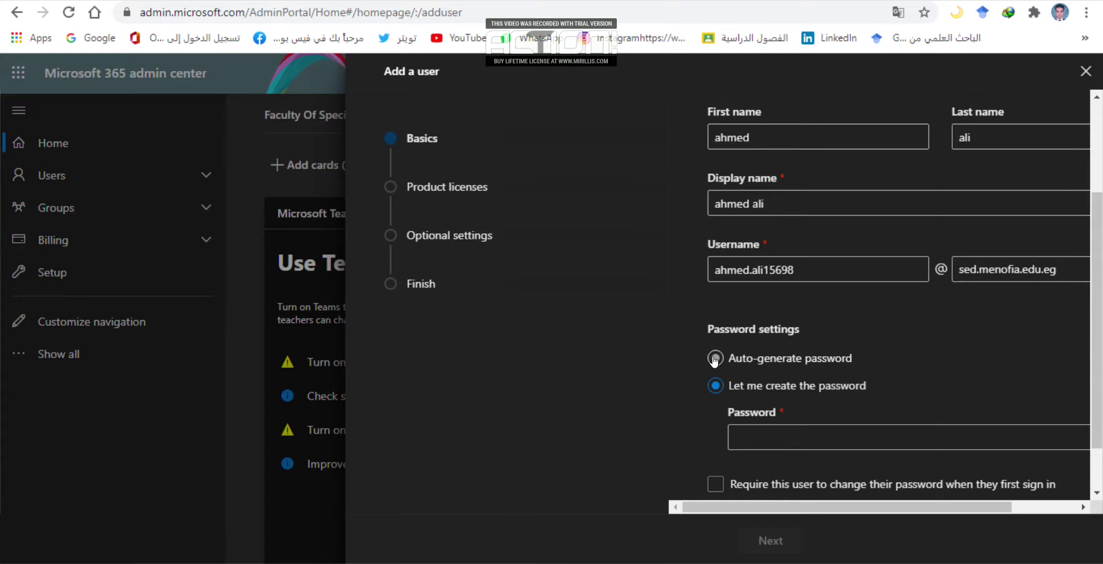
pyautogui.click(715, 358)
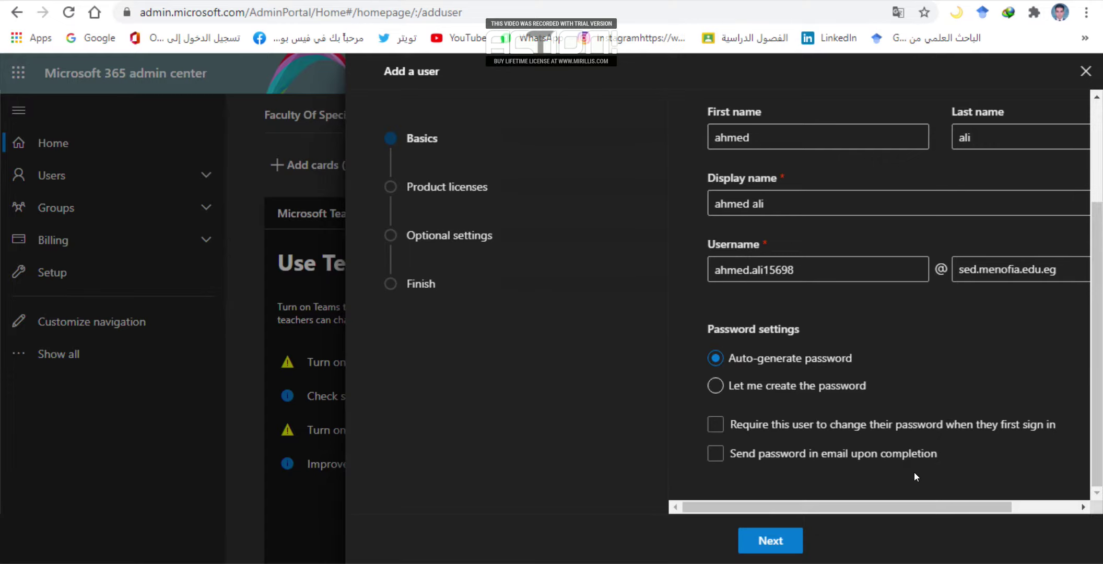
pyautogui.click(780, 543)
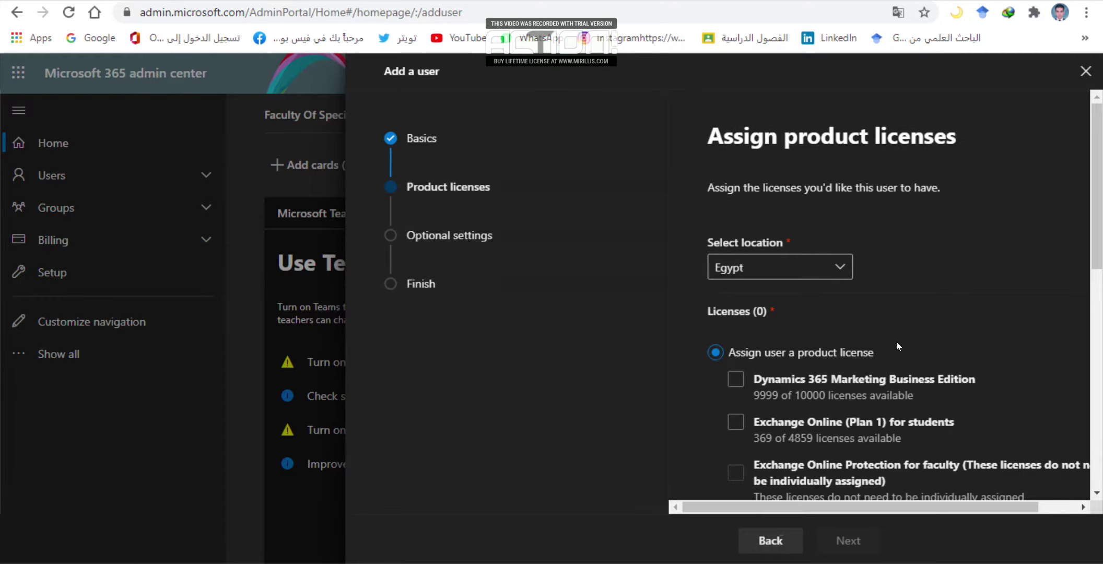
# Choose 'Create user without product license (not recommended)' and continue to Optional settings.
pyautogui.scroll(-3, 911, 305)
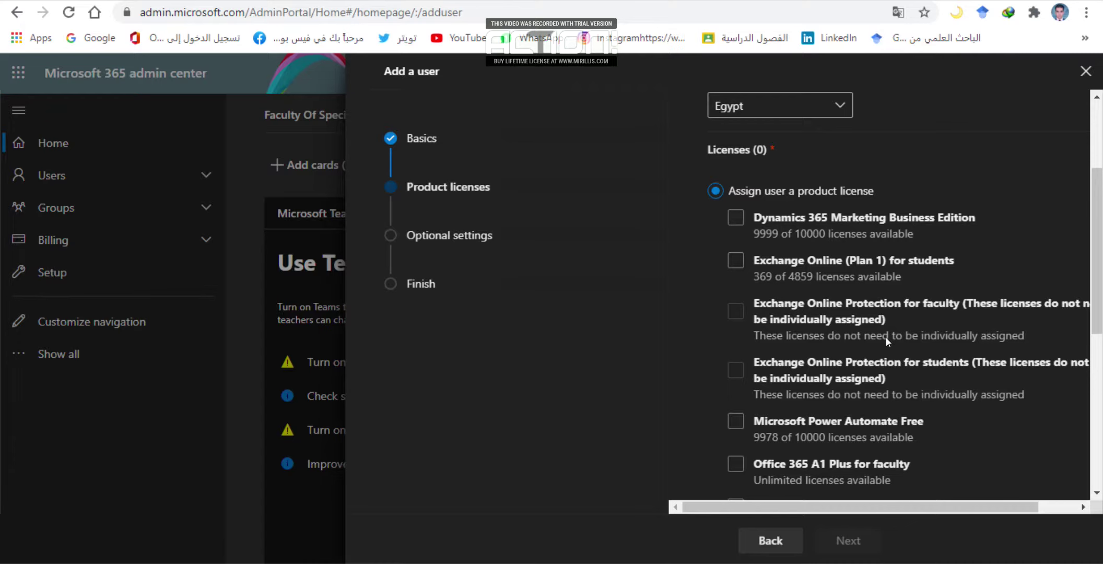
pyautogui.scroll(-6, 886, 338)
pyautogui.scroll(-1, 875, 390)
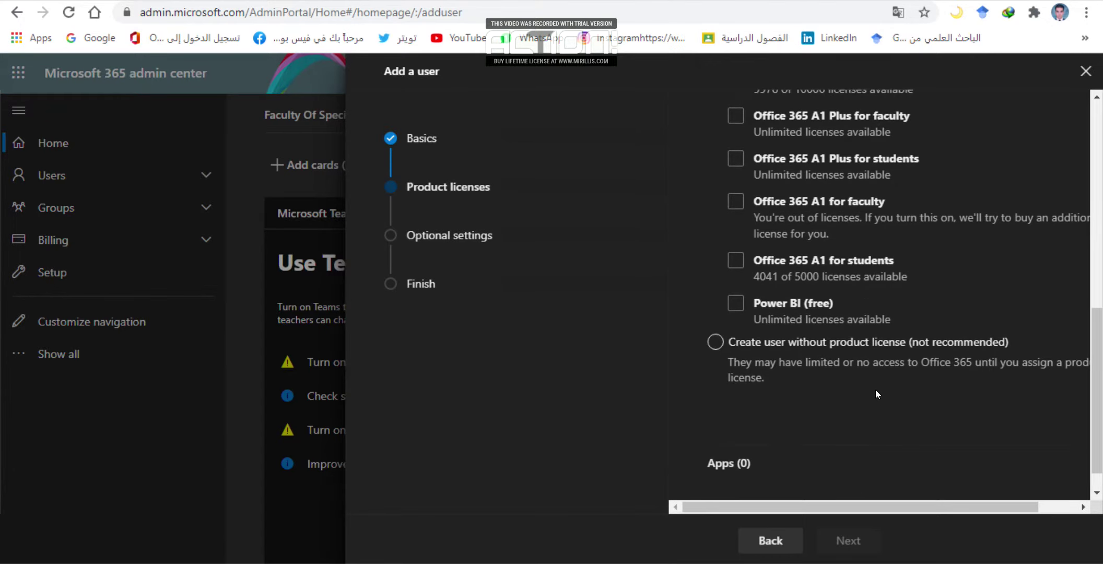
pyautogui.scroll(-1, 941, 410)
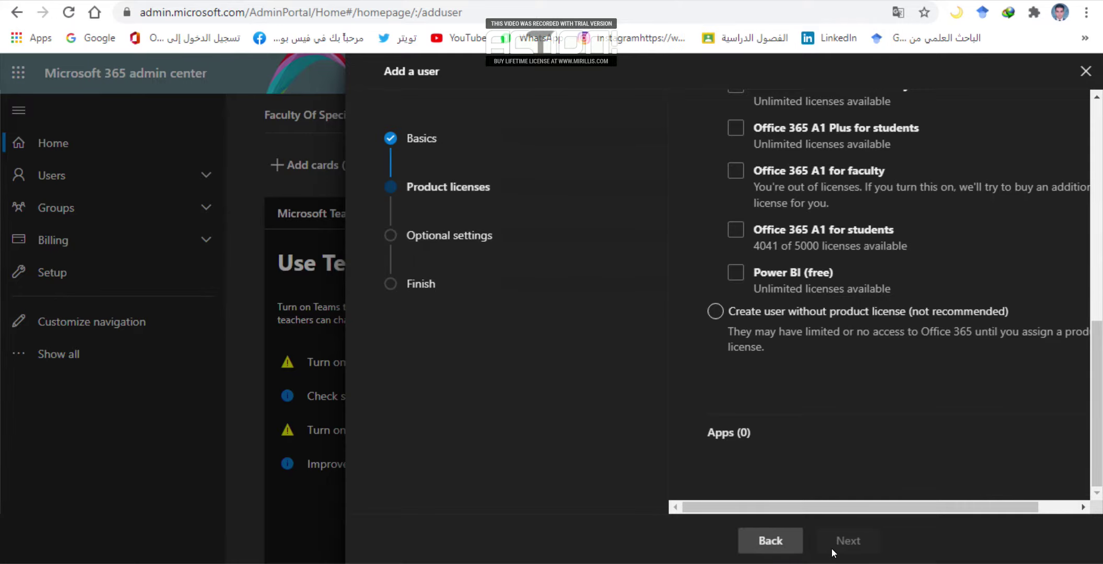
pyautogui.click(715, 311)
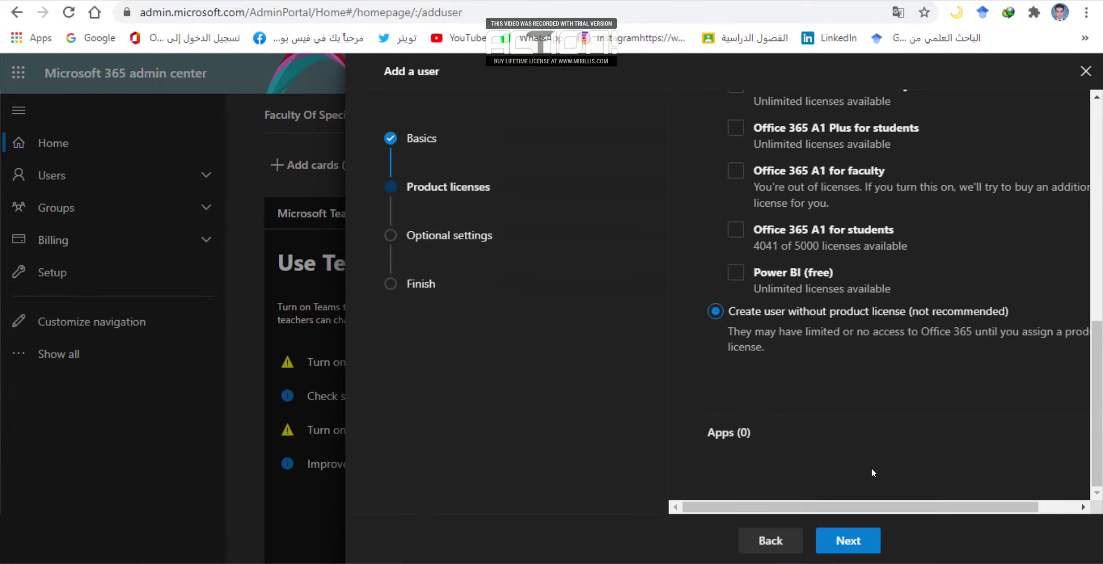
pyautogui.click(850, 543)
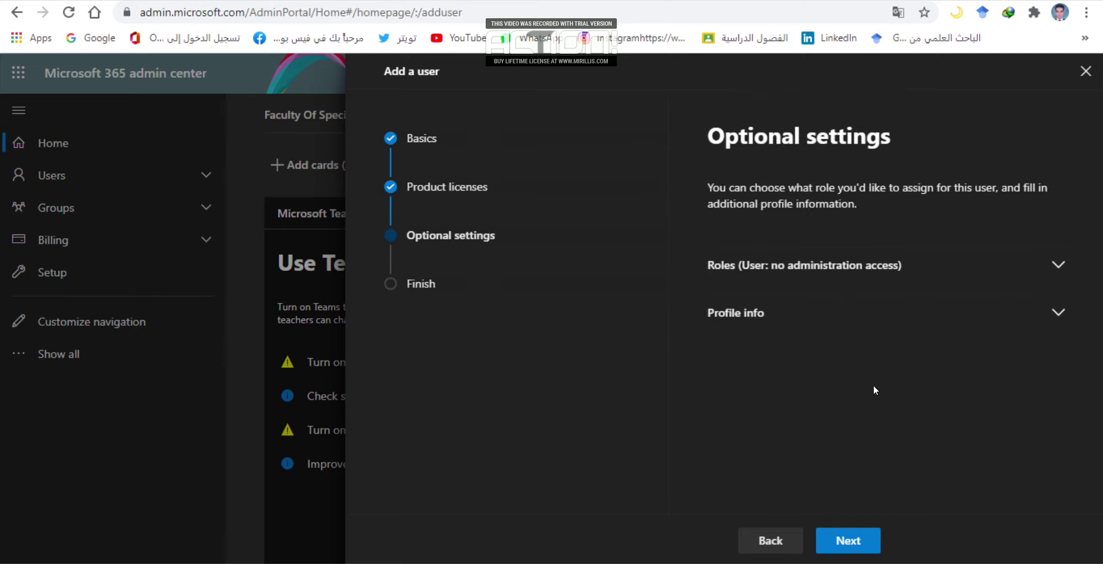
# Skip Optional settings, review the summary, and finish adding the user.
pyautogui.click(850, 542)
pyautogui.scroll(-2, 906, 429)
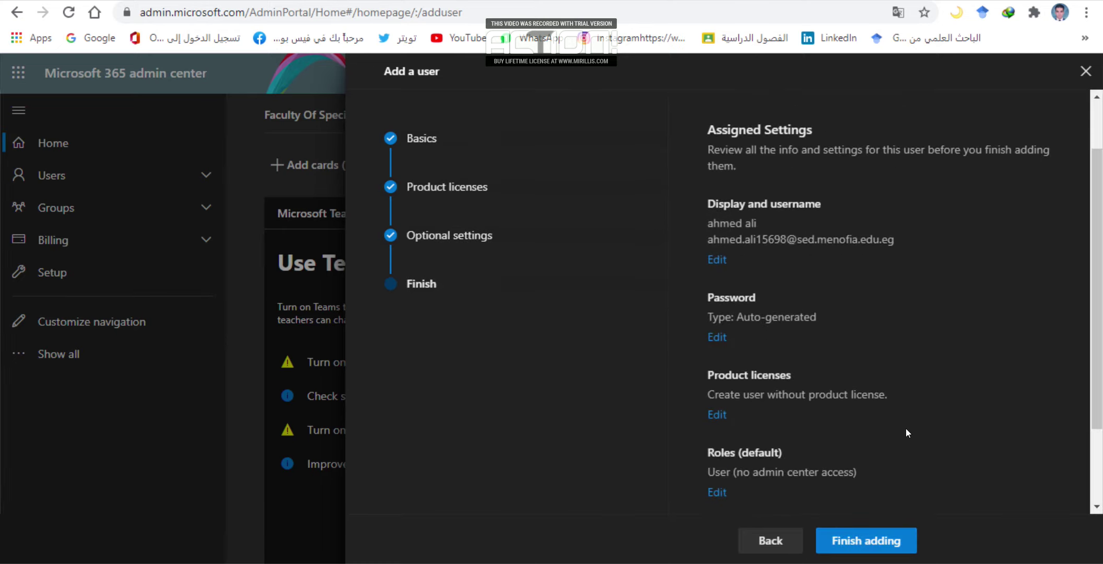
pyautogui.scroll(-2, 906, 428)
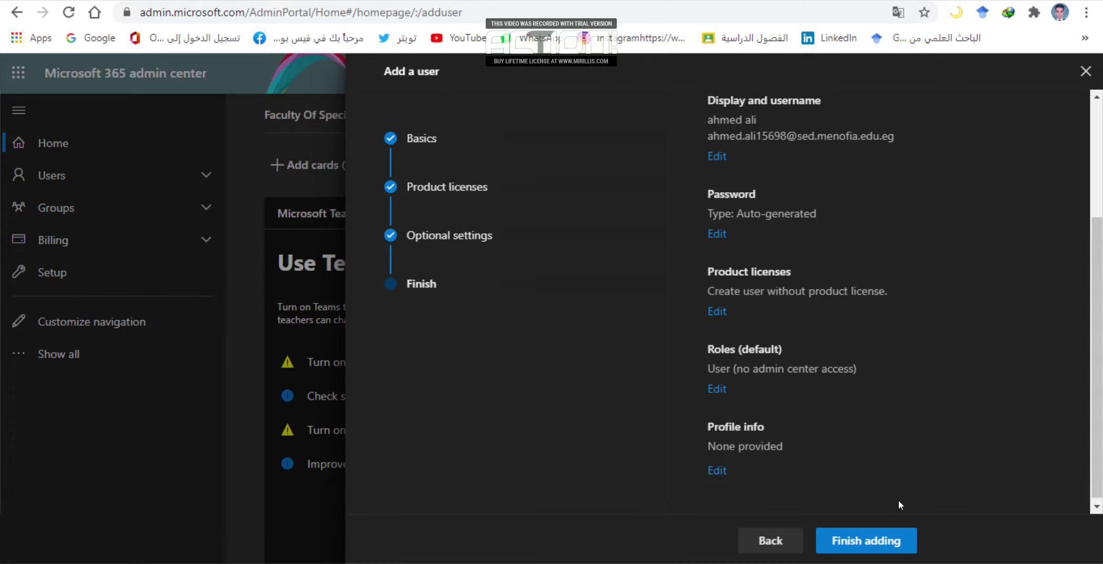
pyautogui.click(868, 534)
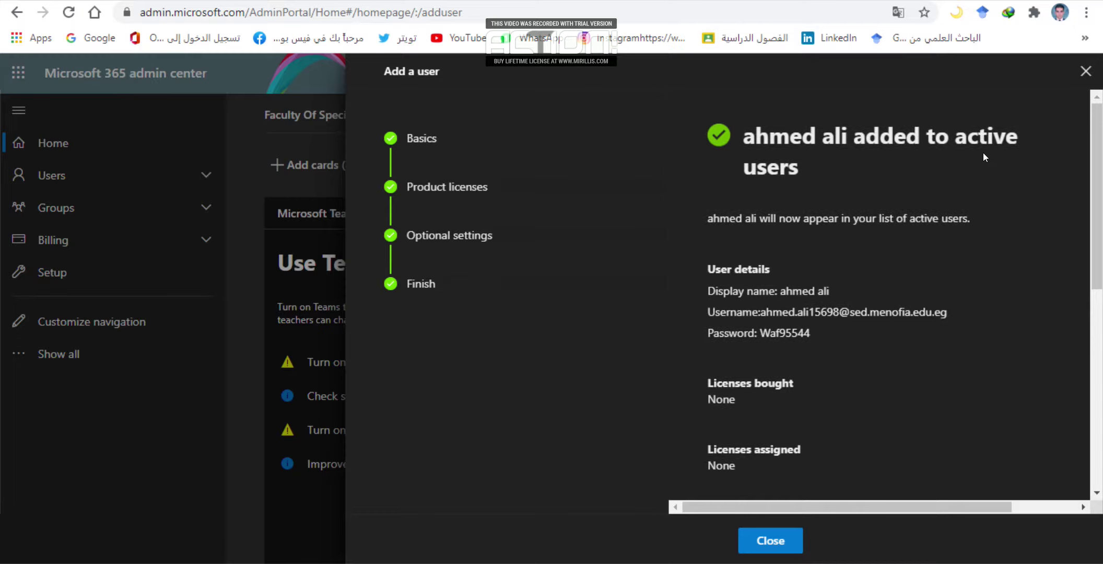
# Select the new user's Username and Password lines on the confirmation page.
pyautogui.scroll(-2, 866, 277)
pyautogui.scroll(-5, 866, 278)
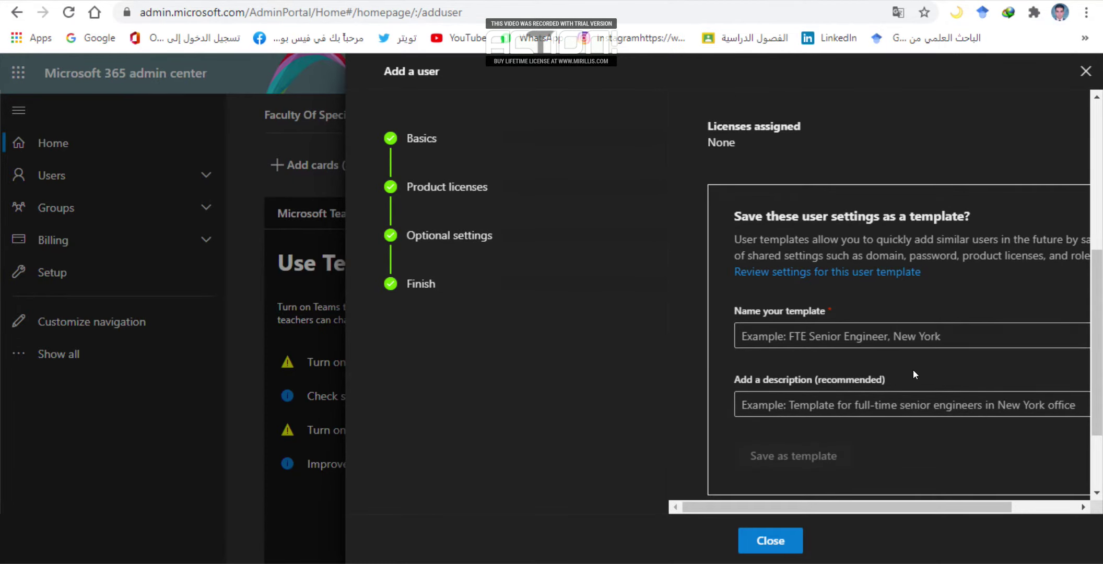
pyautogui.scroll(5, 888, 189)
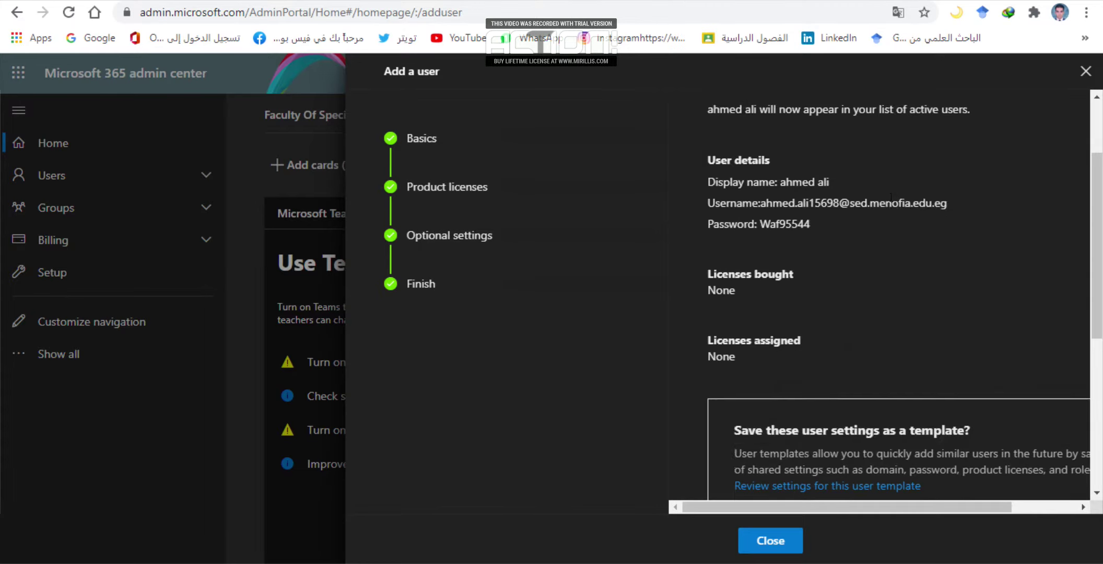
pyautogui.scroll(-6, 907, 256)
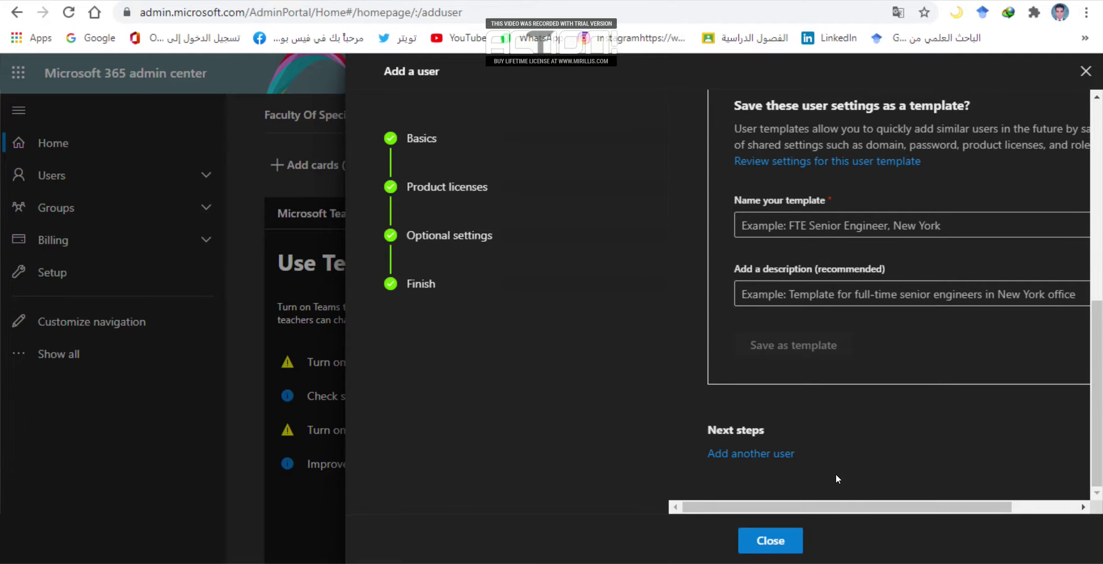
pyautogui.scroll(6, 856, 354)
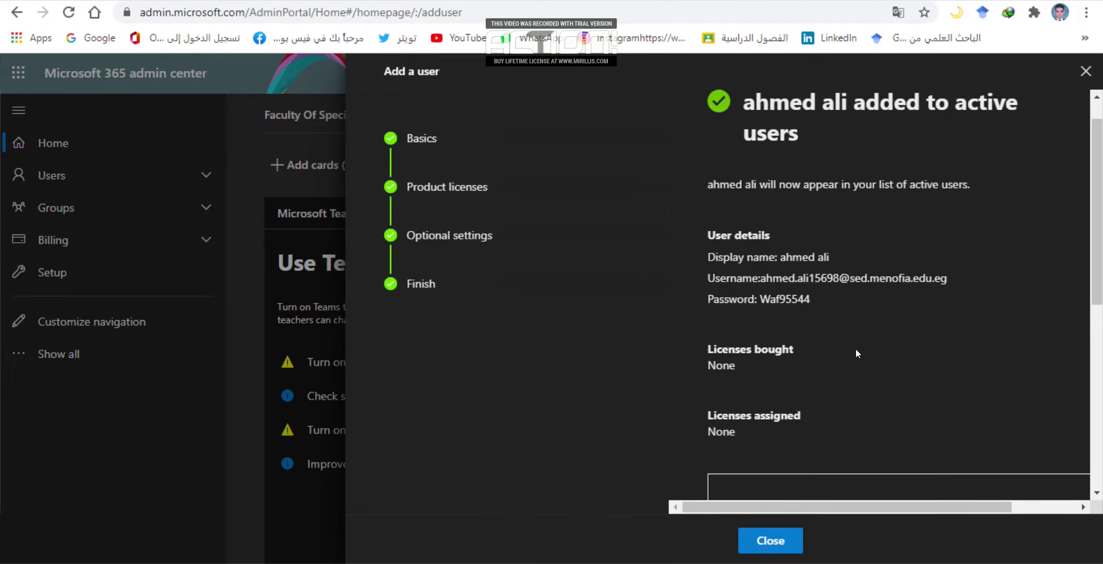
pyautogui.scroll(1, 819, 336)
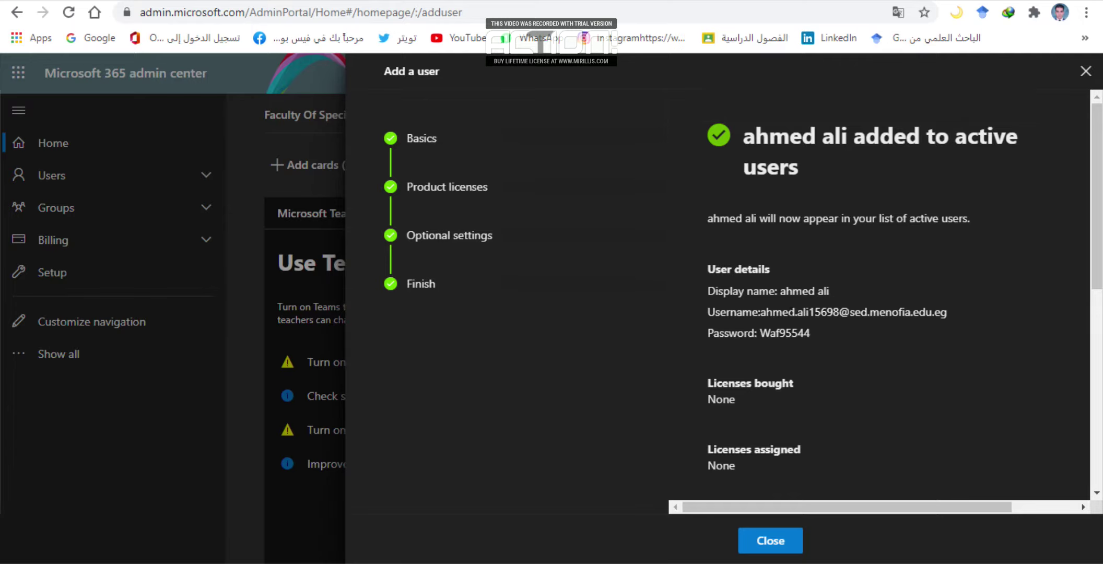
pyautogui.moveTo(818, 332); pyautogui.dragTo(704, 308)
pyautogui.hotkey('ctrl', 'c')
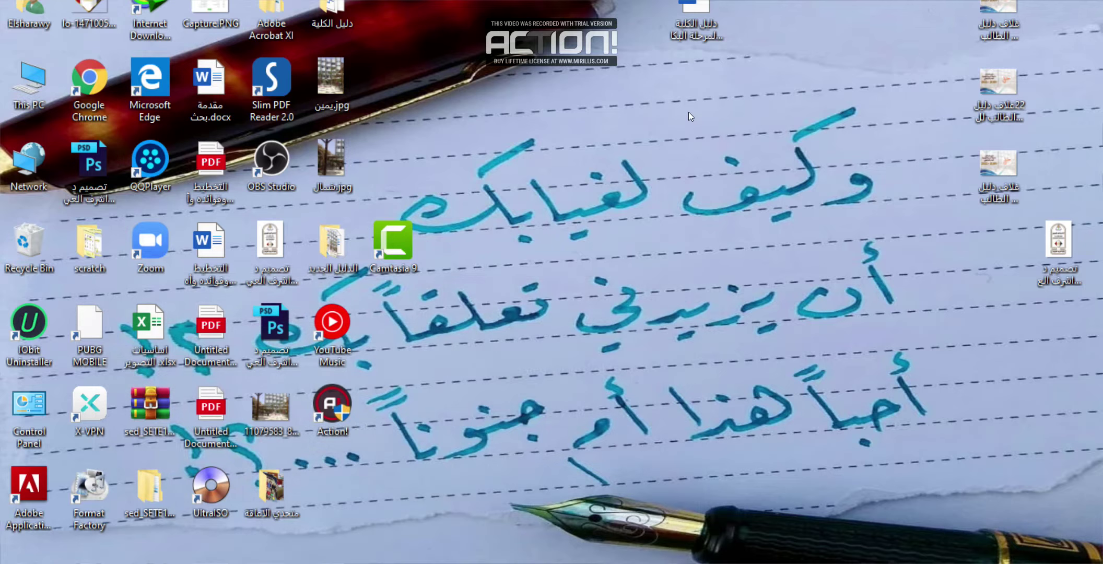
pyautogui.rightClick(688, 112)
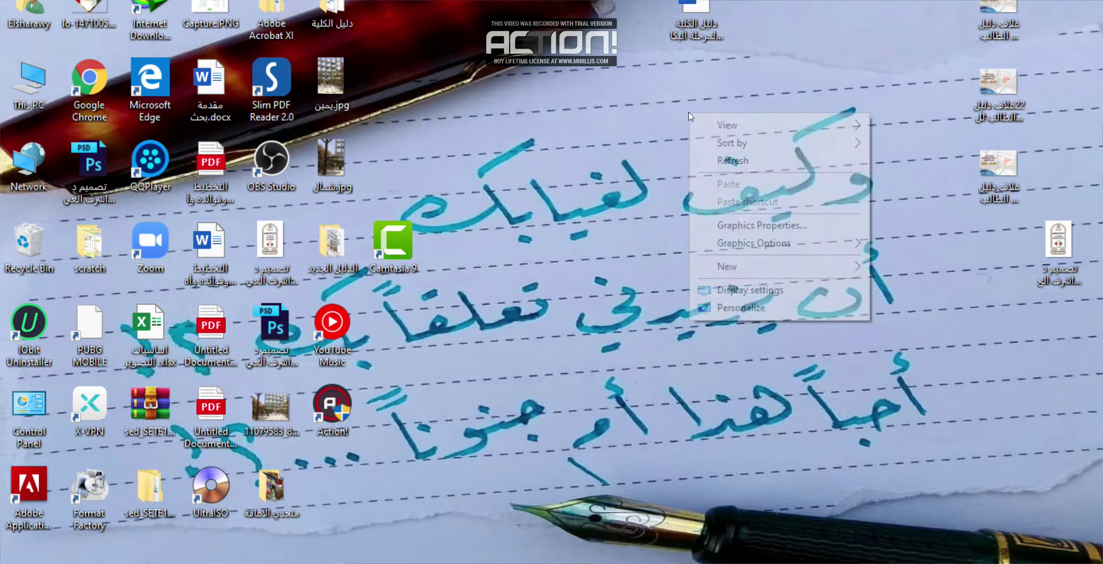
# Create New Text Document.txt on the desktop and open it in Notepad.
pyautogui.moveTo(789, 267)
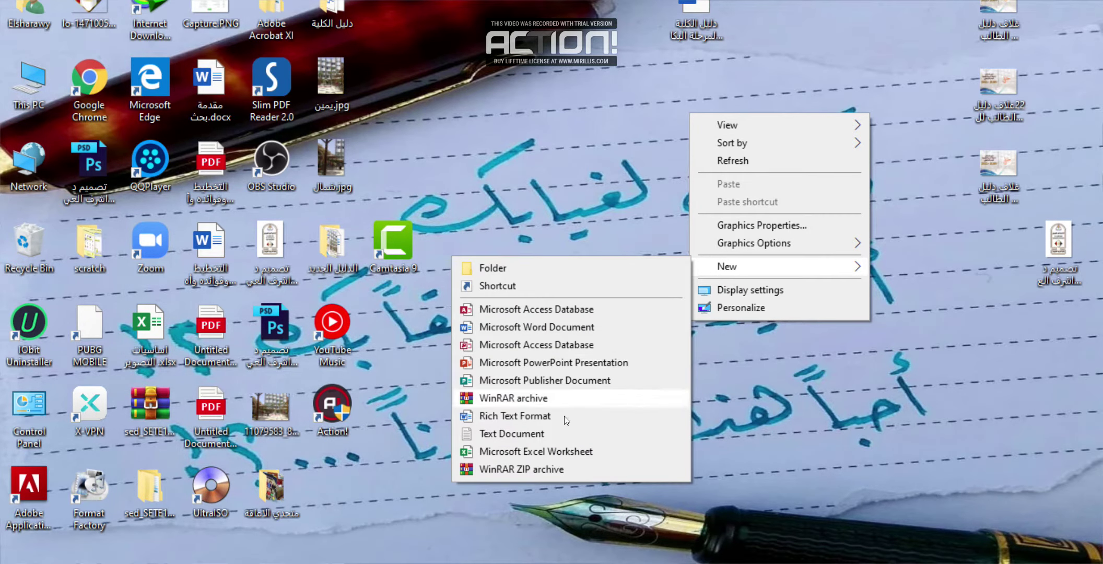
pyautogui.click(557, 434)
pyautogui.click(659, 149)
pyautogui.doubleClick(695, 168)
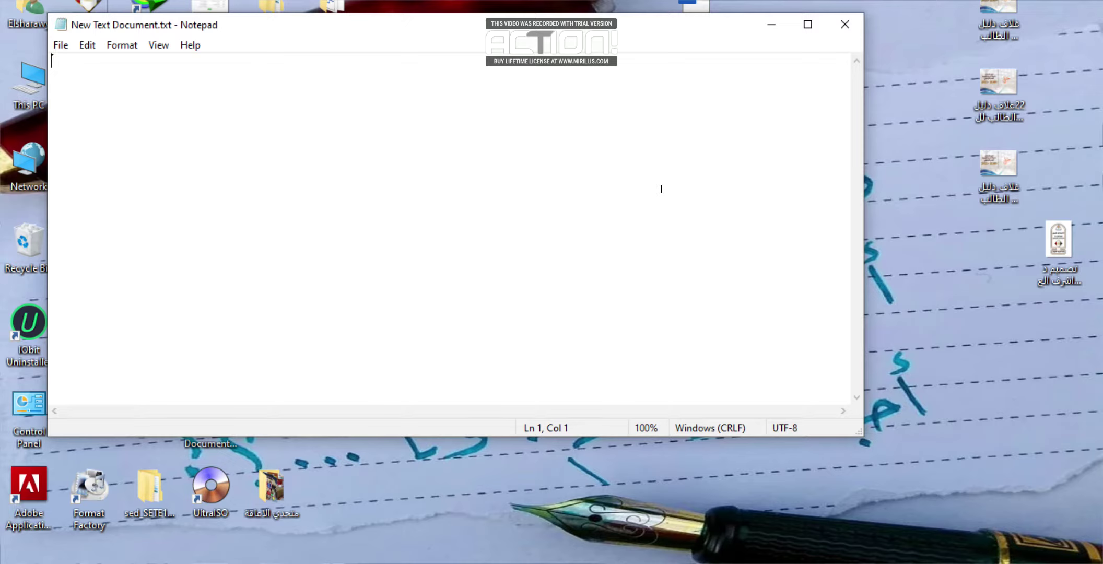
# Paste the username and password into the text file, save and close it, then close the Add a user panel.
pyautogui.hotkey('ctrl', 'v')
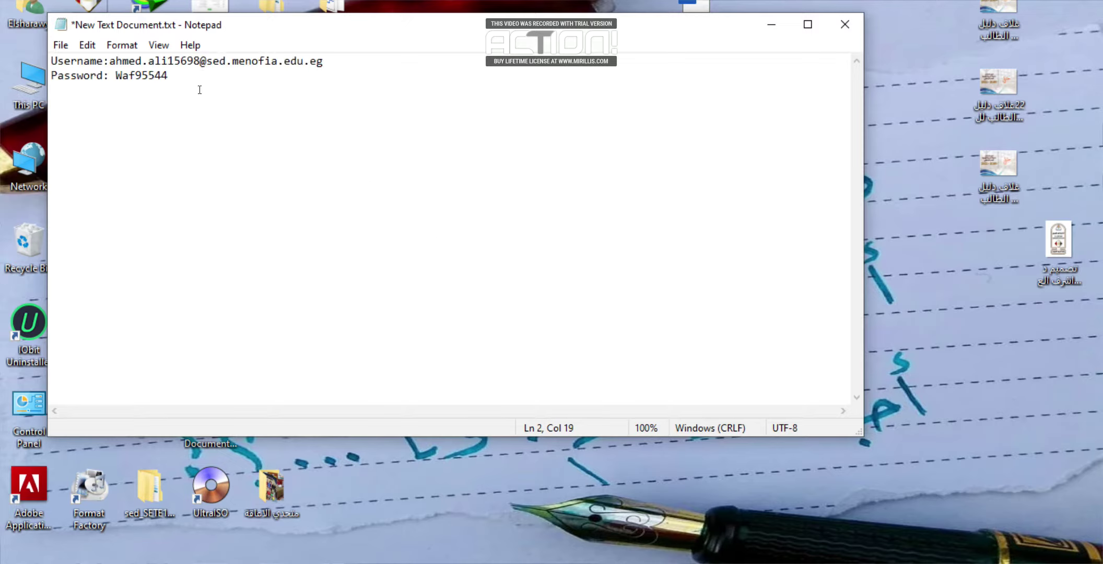
pyautogui.click(60, 45)
pyautogui.click(88, 118)
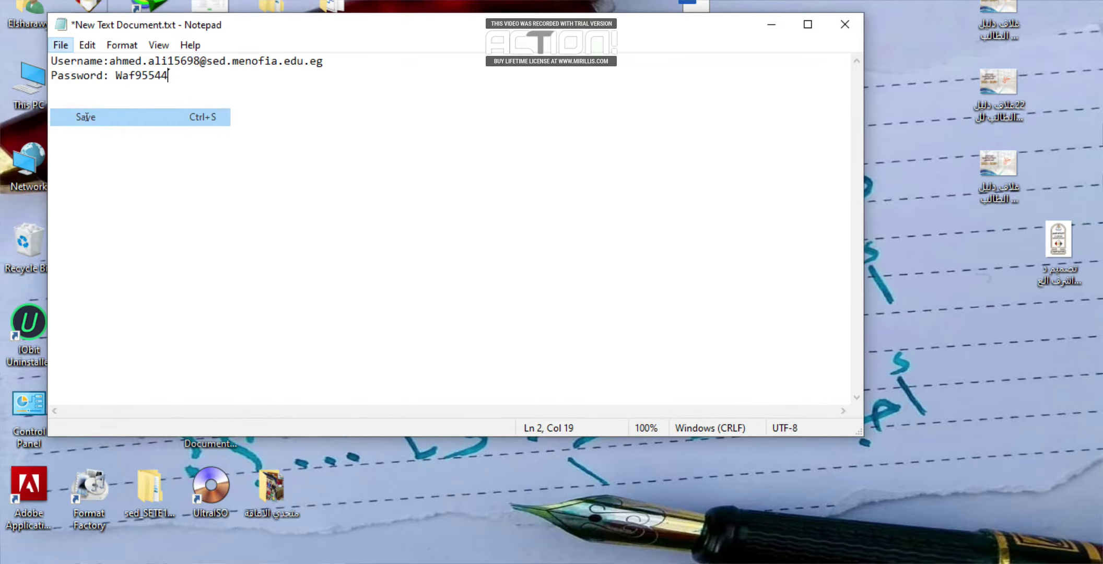
pyautogui.click(838, 30)
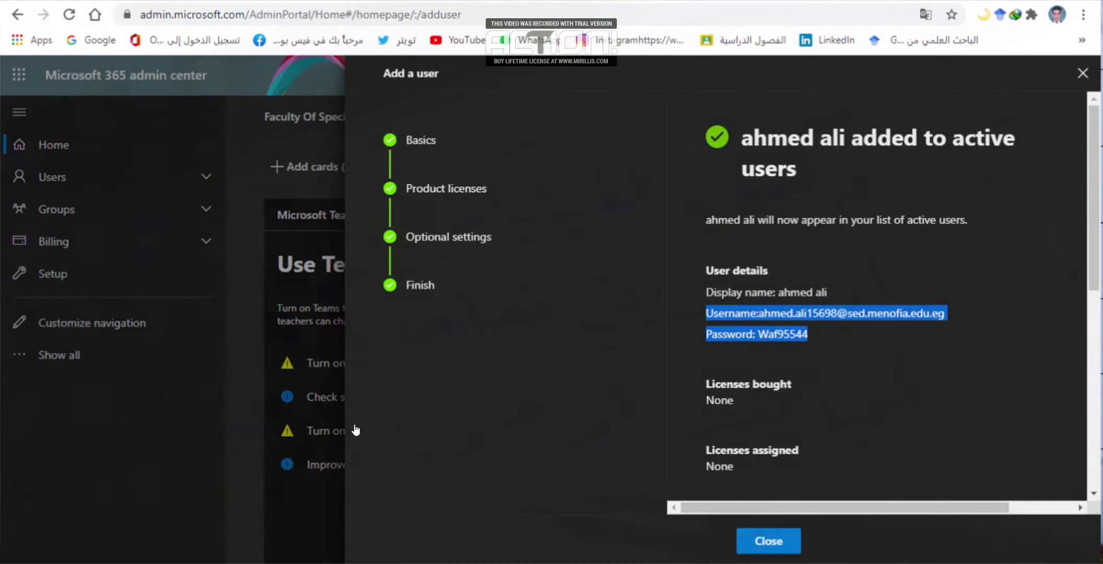
pyautogui.click(760, 545)
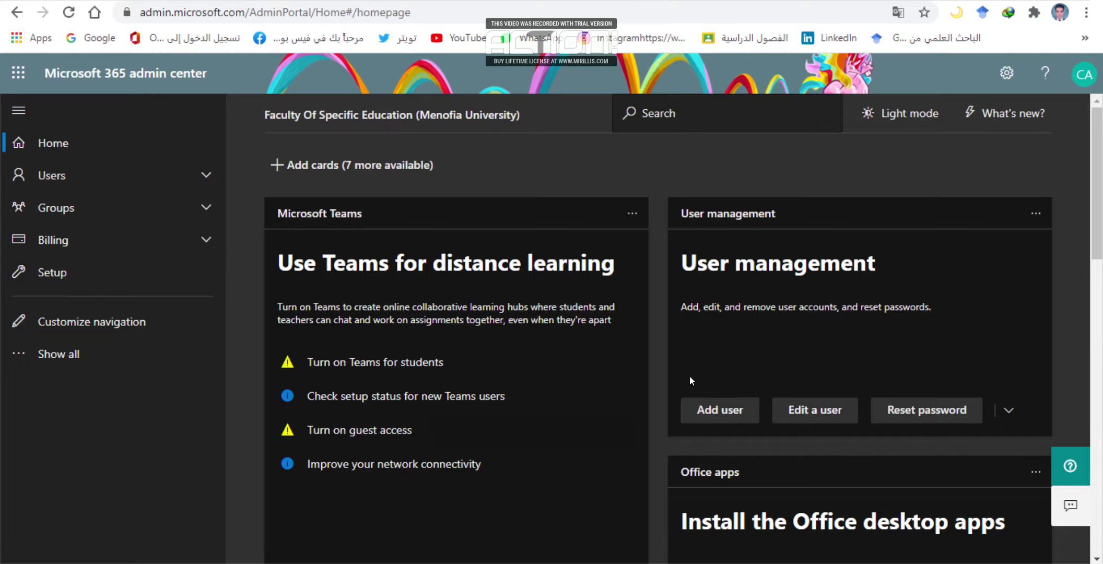
# Search the Edit a user panel for the new user's username, returning 12 matching accounts.
pyautogui.click(826, 411)
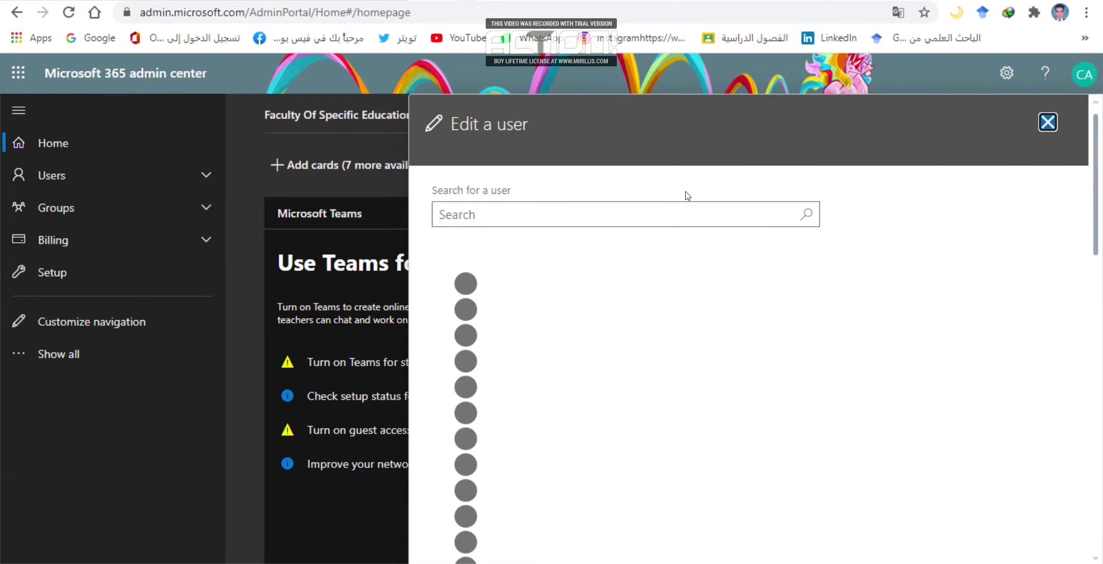
pyautogui.click(664, 210)
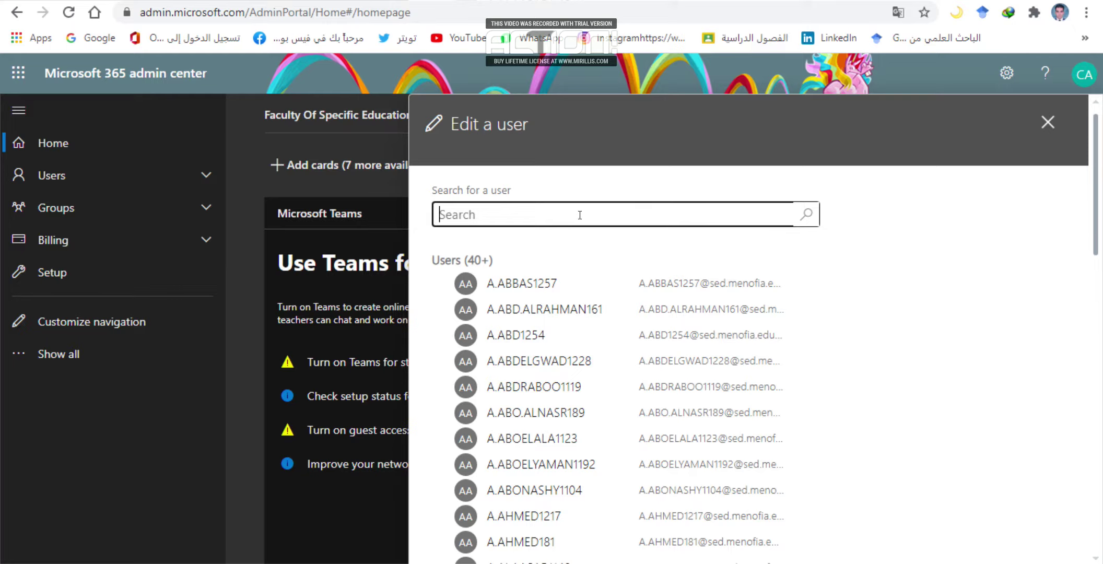
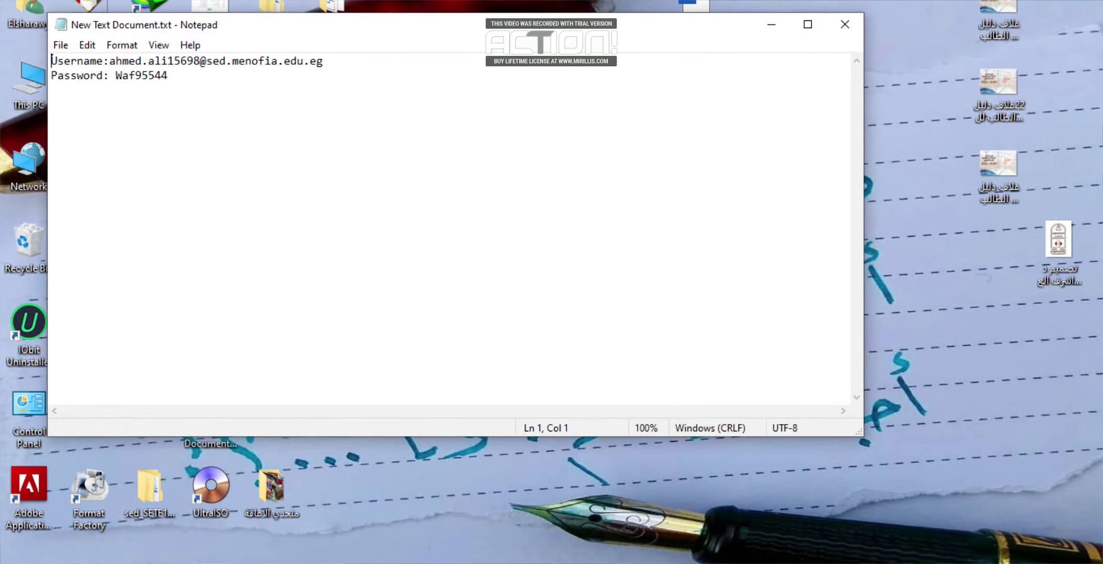
pyautogui.click(845, 24)
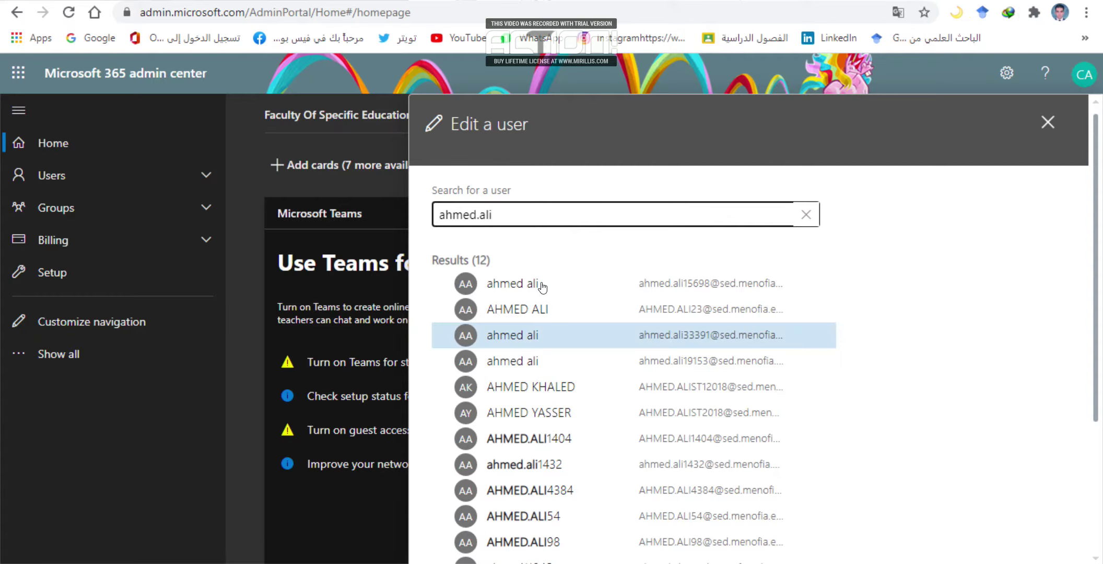
# Replace the trailing number in the user's username with 2020 and save it.
pyautogui.click(700, 291)
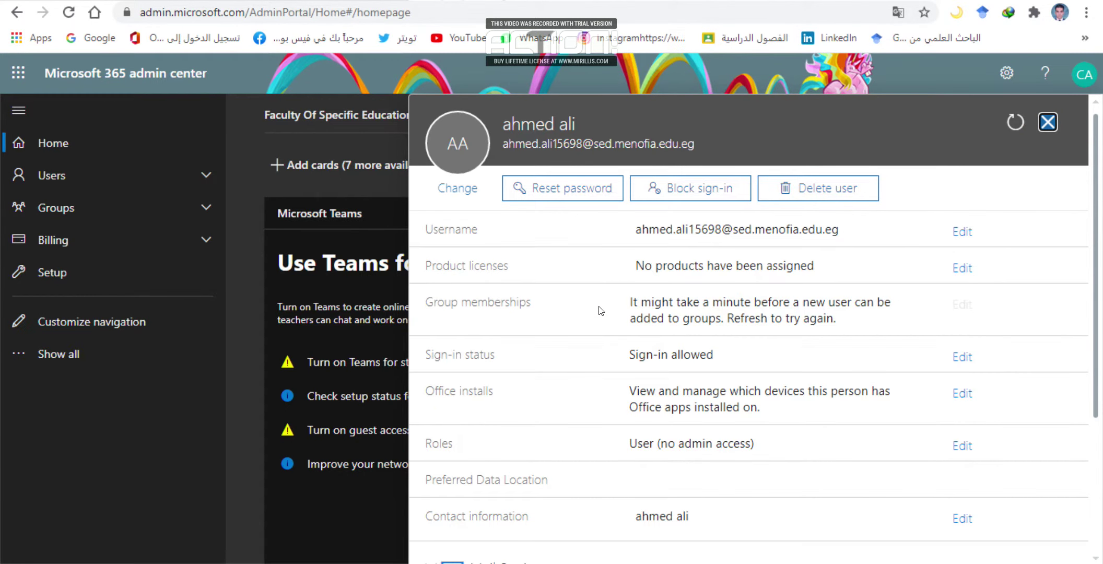
pyautogui.click(951, 233)
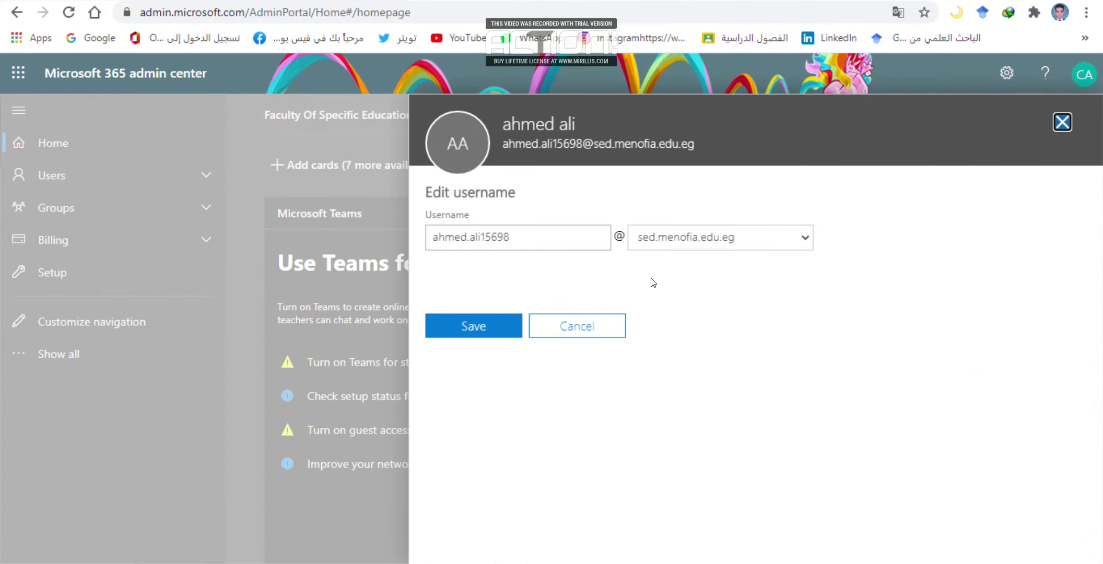
pyautogui.moveTo(532, 239); pyautogui.dragTo(478, 234)
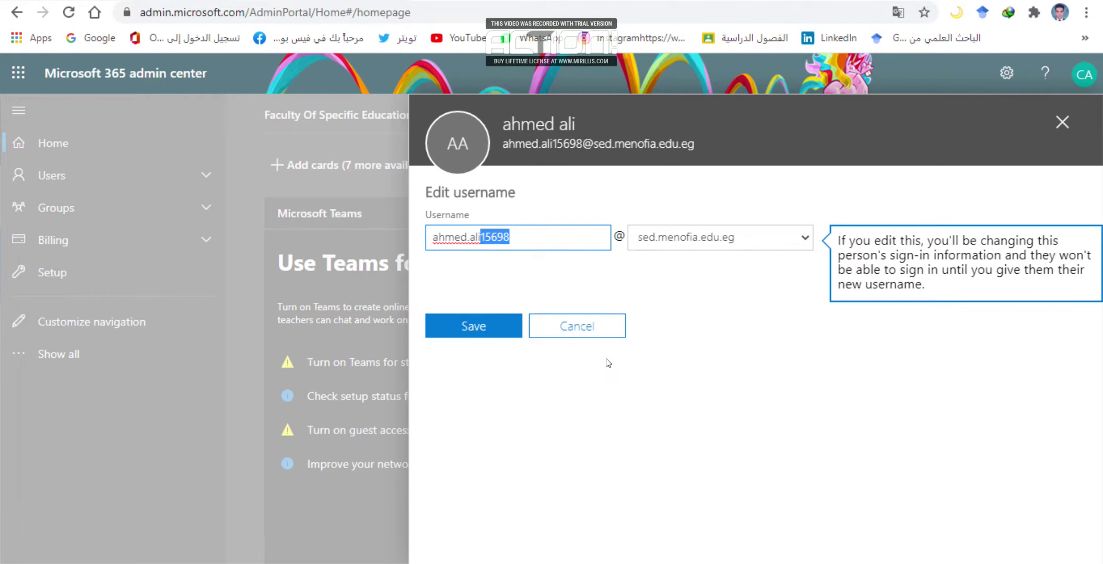
pyautogui.press('BackSpace')
pyautogui.write('2')
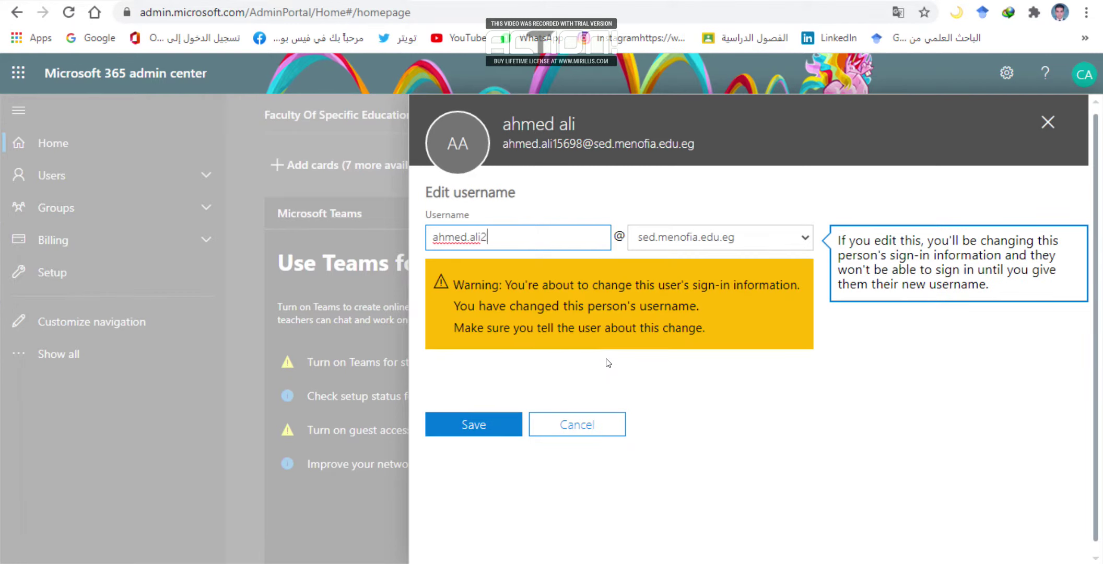
pyautogui.write('02020')
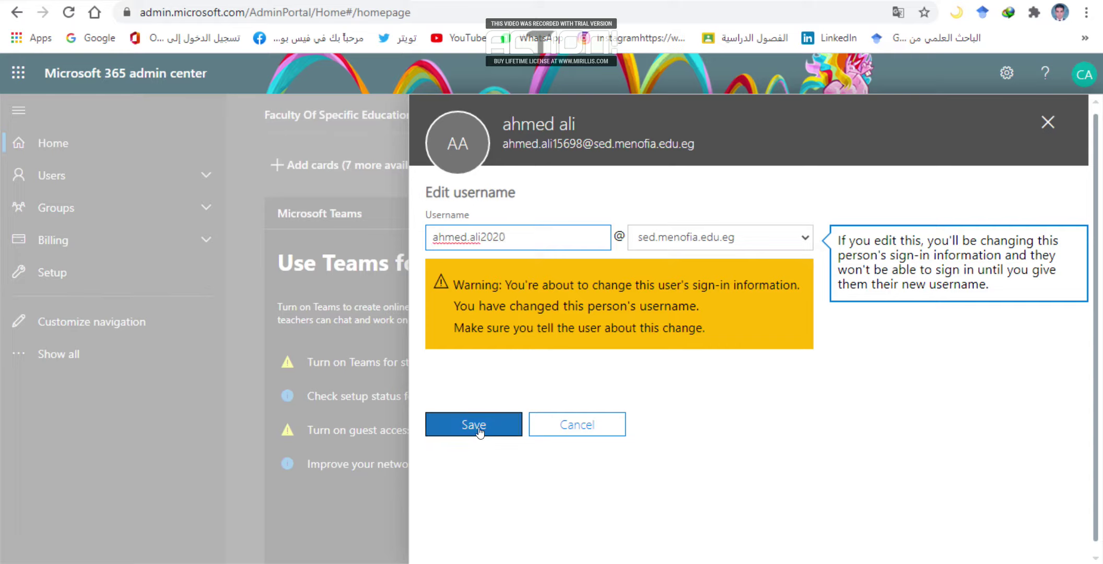
pyautogui.click(479, 428)
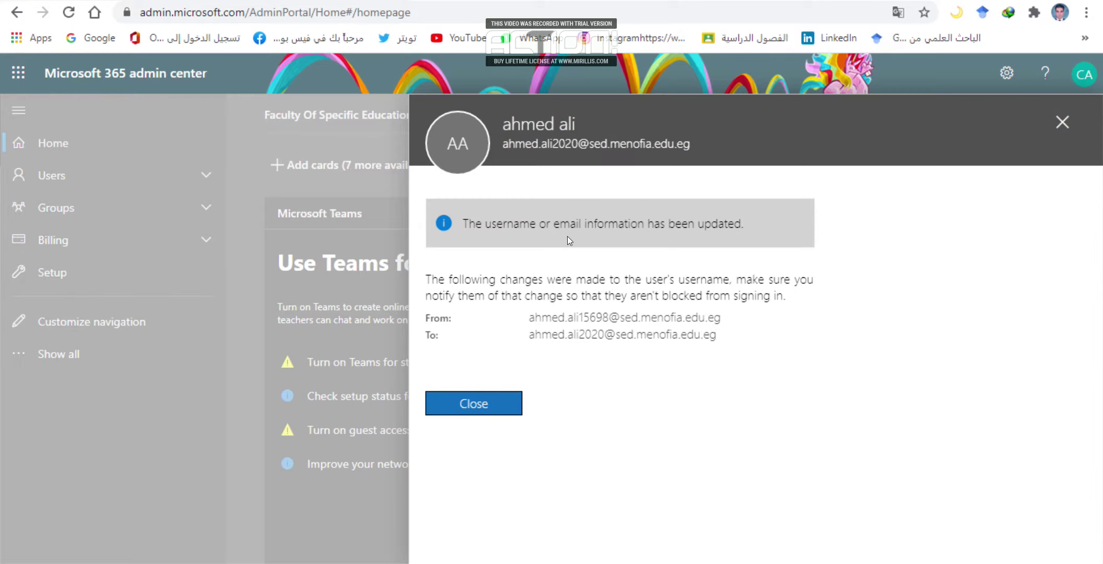
# Dismiss the username update confirmation and close the user's details panel.
pyautogui.click(491, 404)
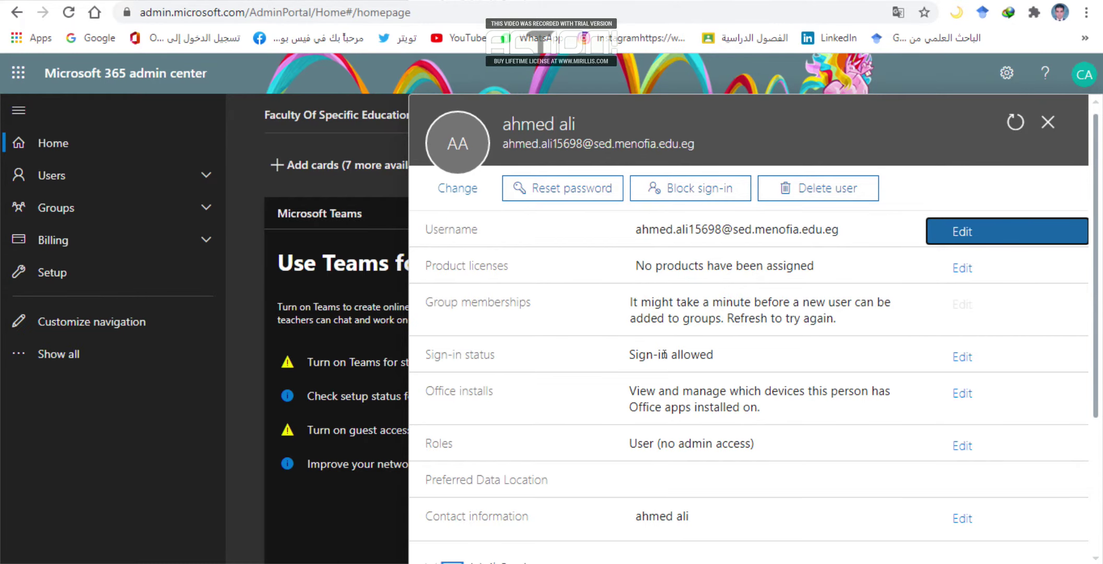
pyautogui.scroll(-3, 680, 381)
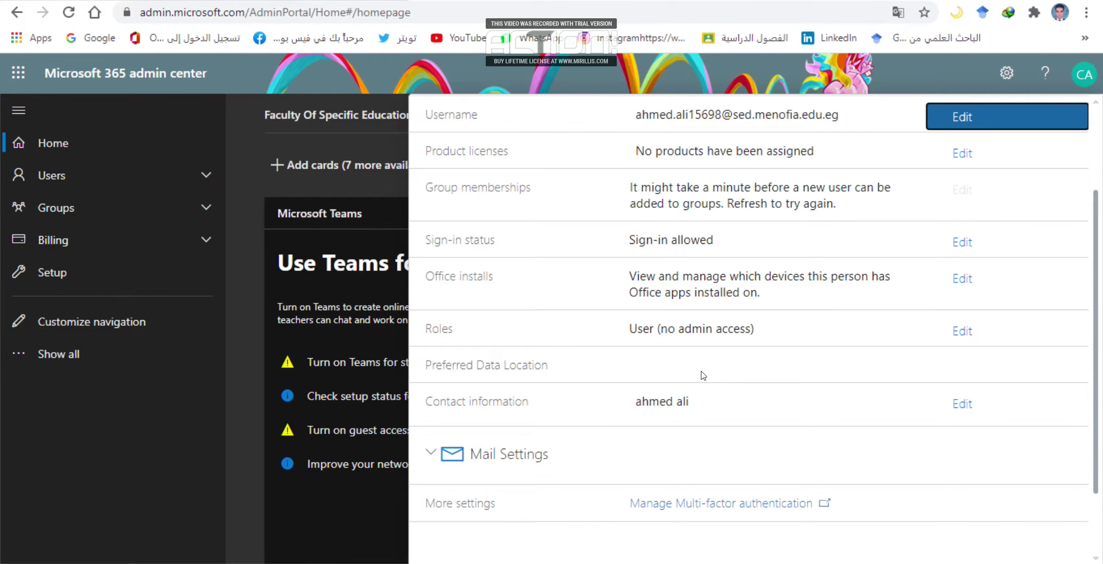
pyautogui.scroll(2, 678, 257)
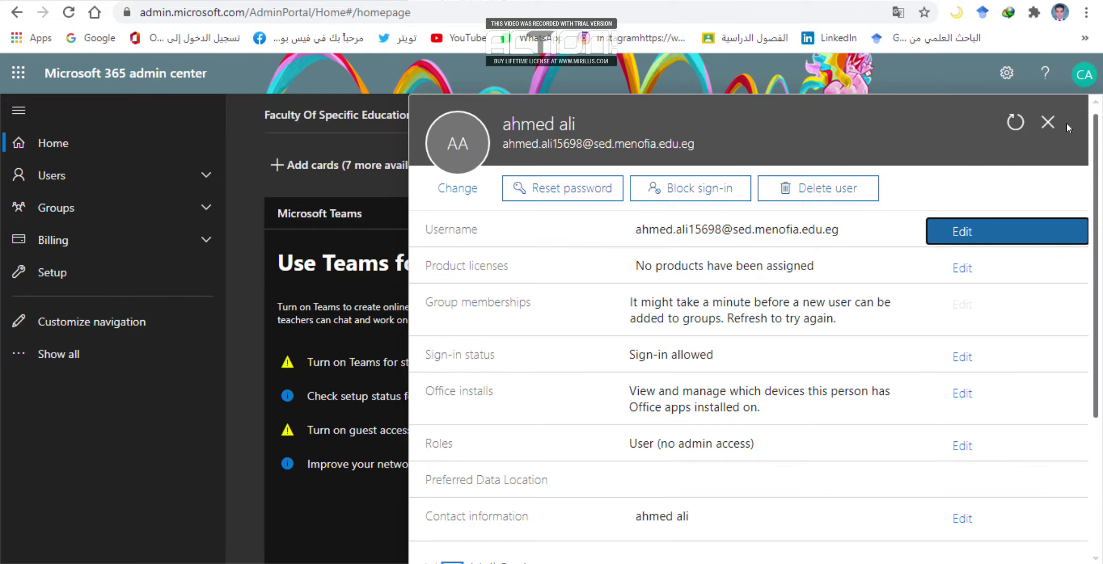
pyautogui.click(1048, 122)
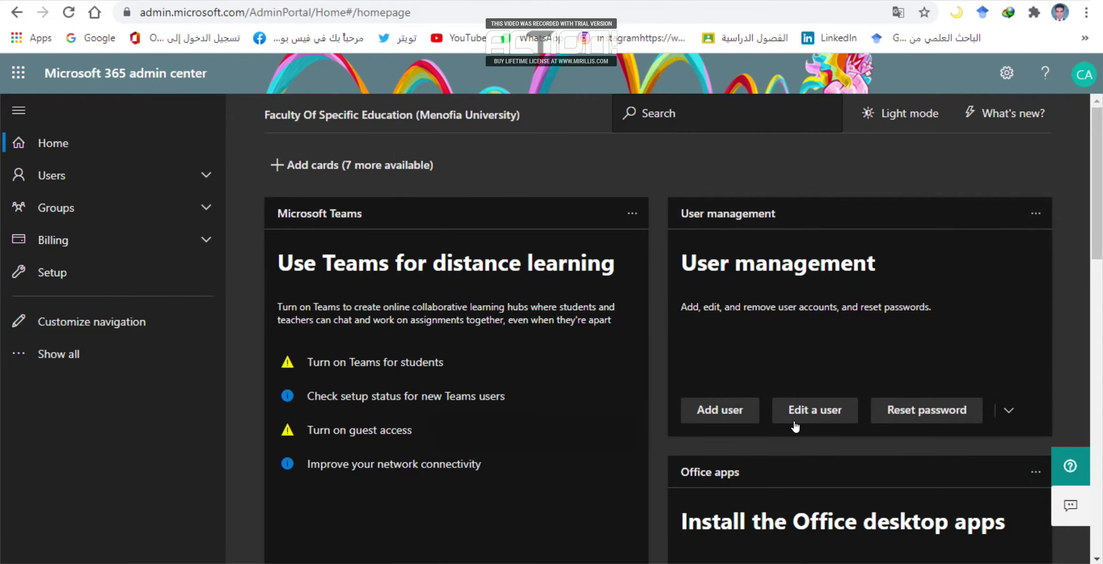
# Search for the renamed user under Edit a user and open their account details.
pyautogui.click(783, 410)
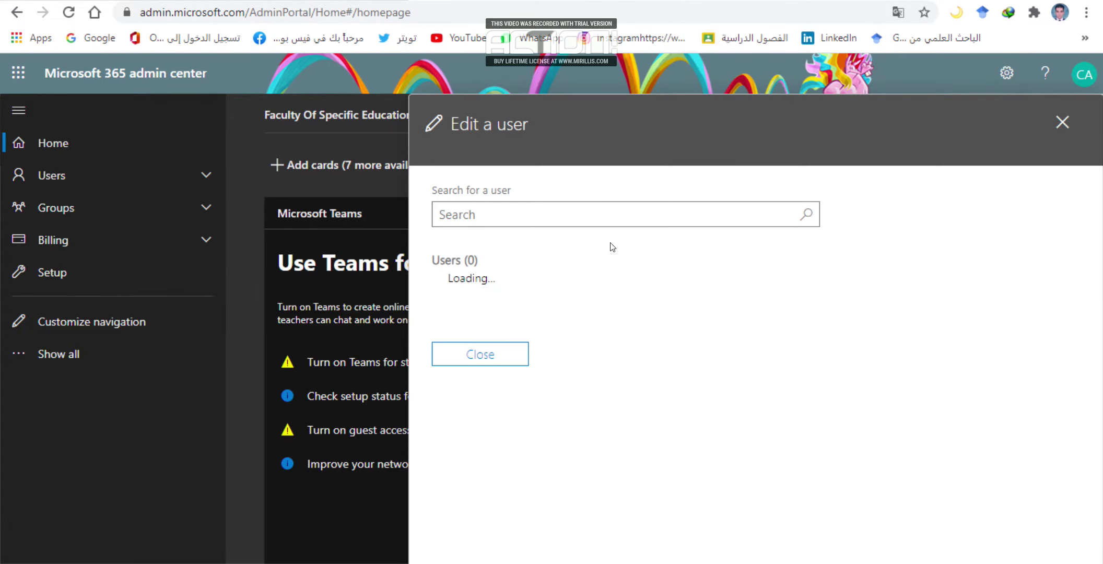
pyautogui.click(586, 205)
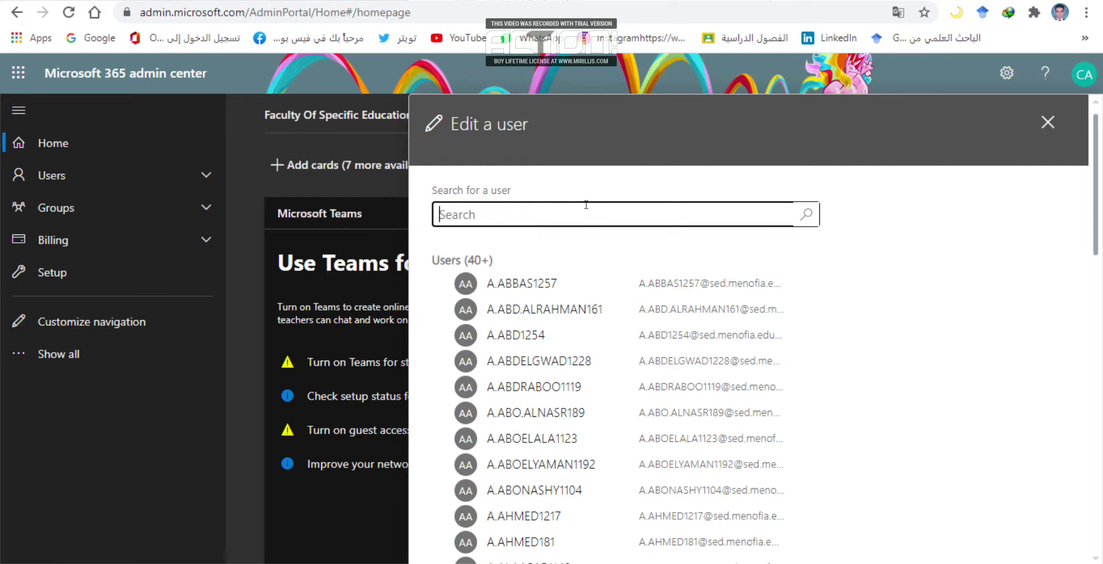
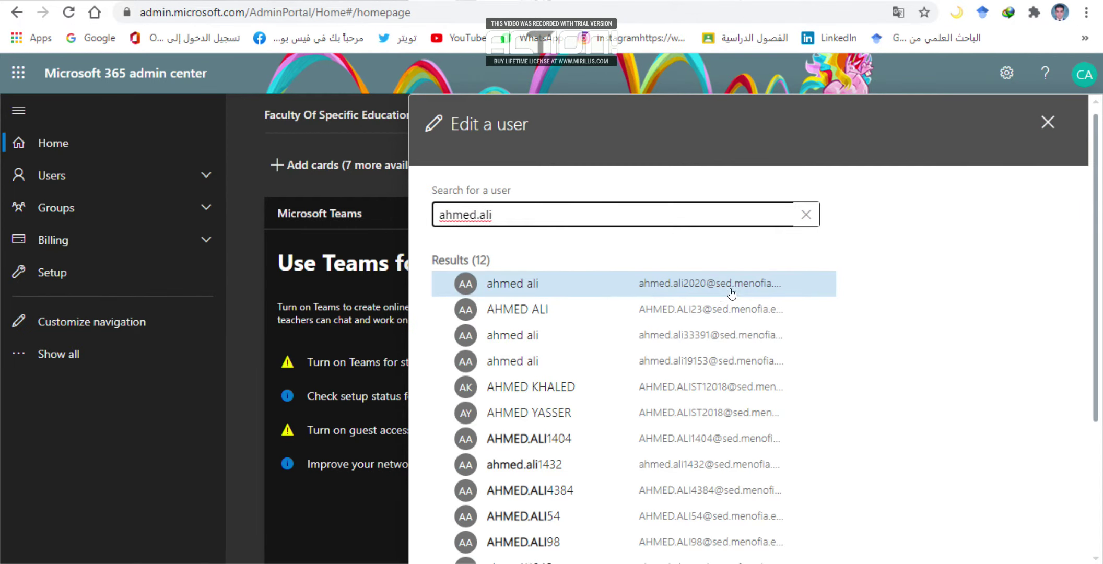
pyautogui.click(691, 286)
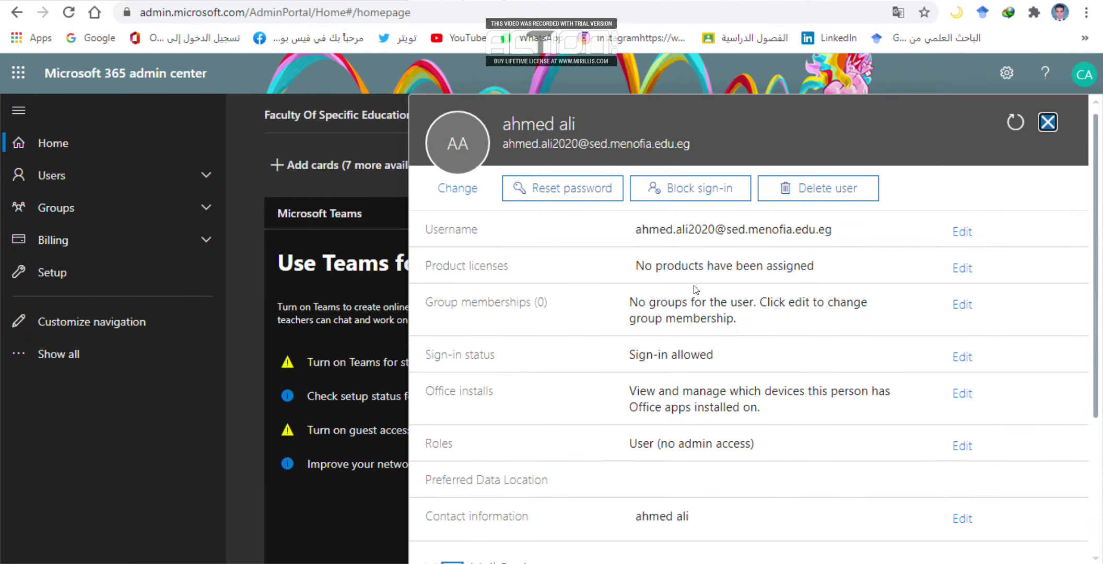
pyautogui.click(583, 191)
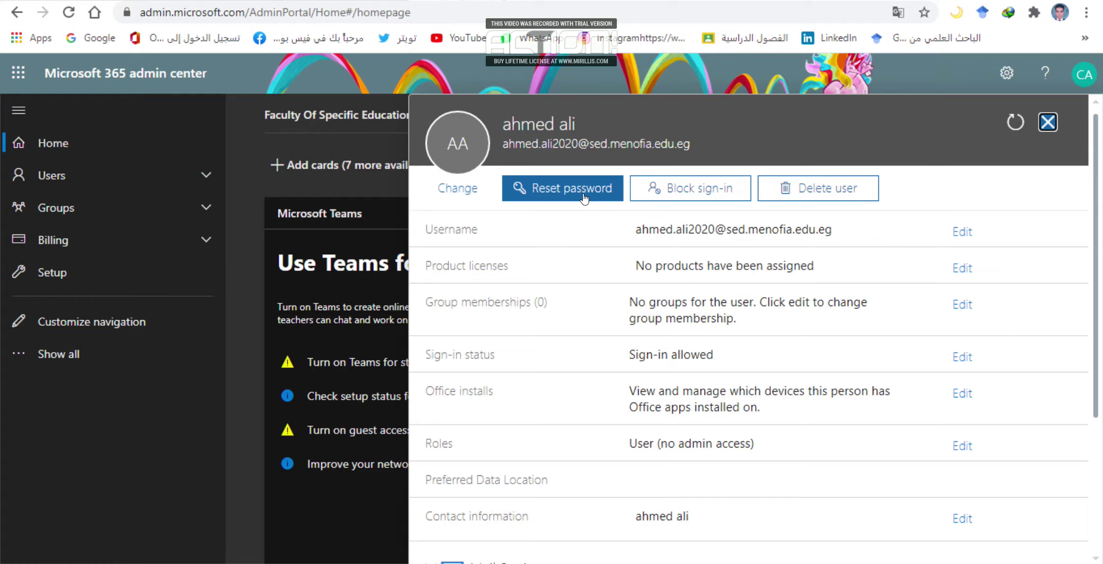
# Attempt a password reset with a manually typed password, which is not accepted.
pyautogui.click(584, 196)
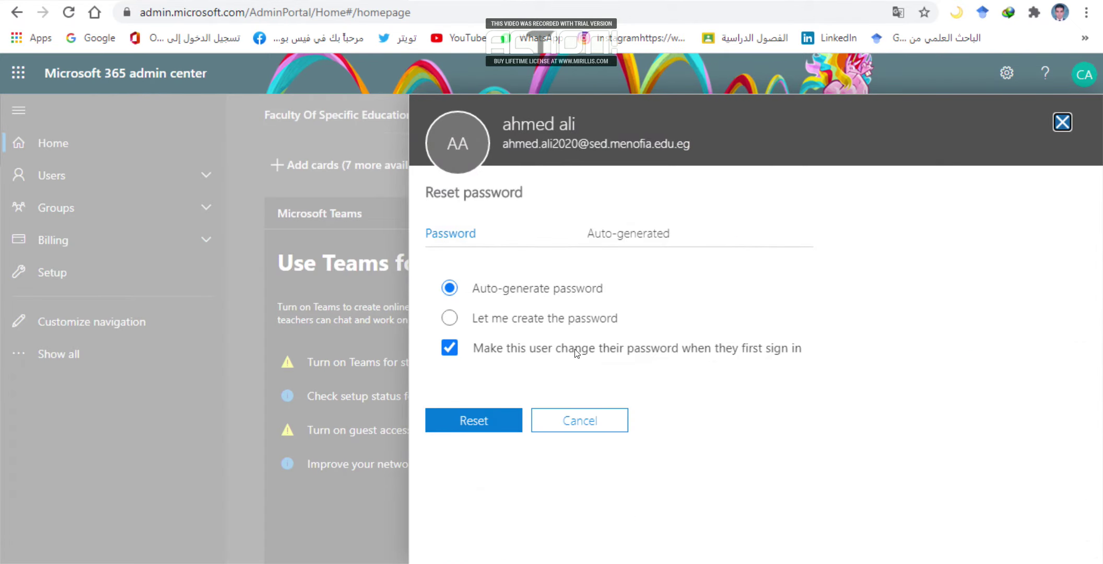
pyautogui.click(450, 319)
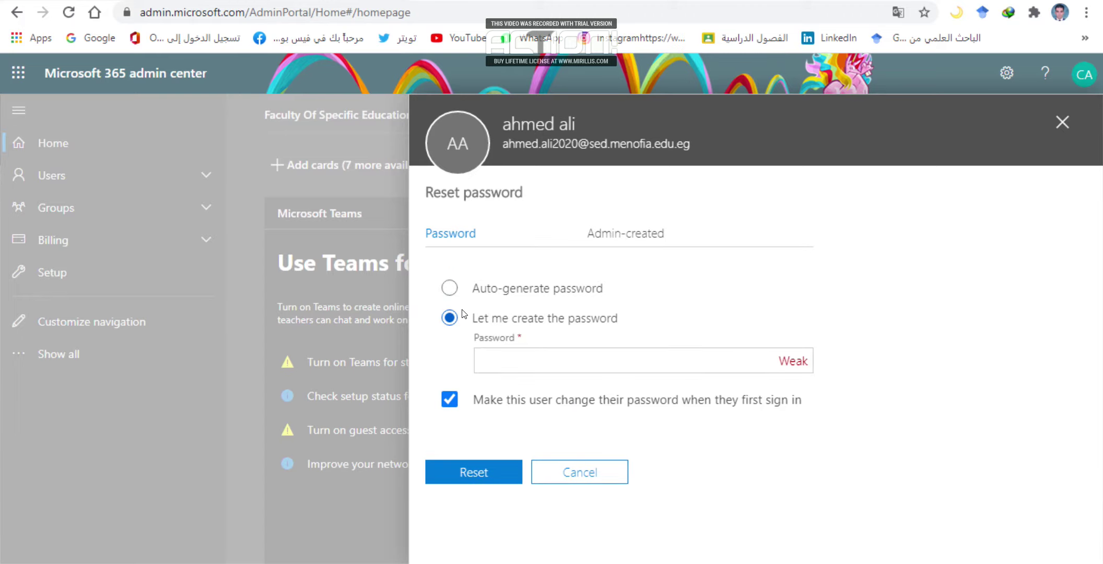
pyautogui.click(660, 360)
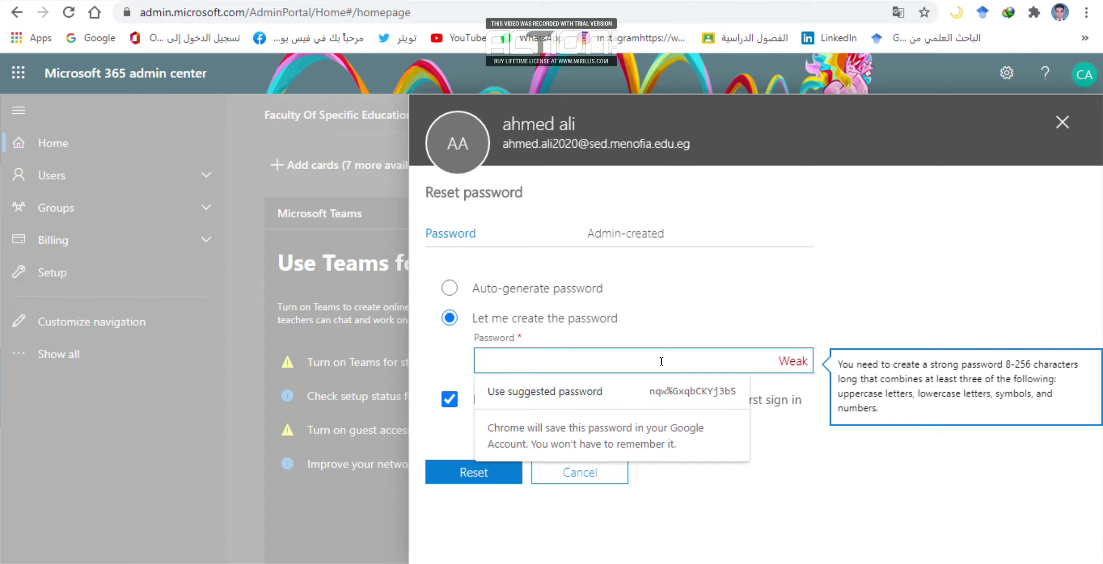
pyautogui.write('aaaaaa')
pyautogui.click(486, 471)
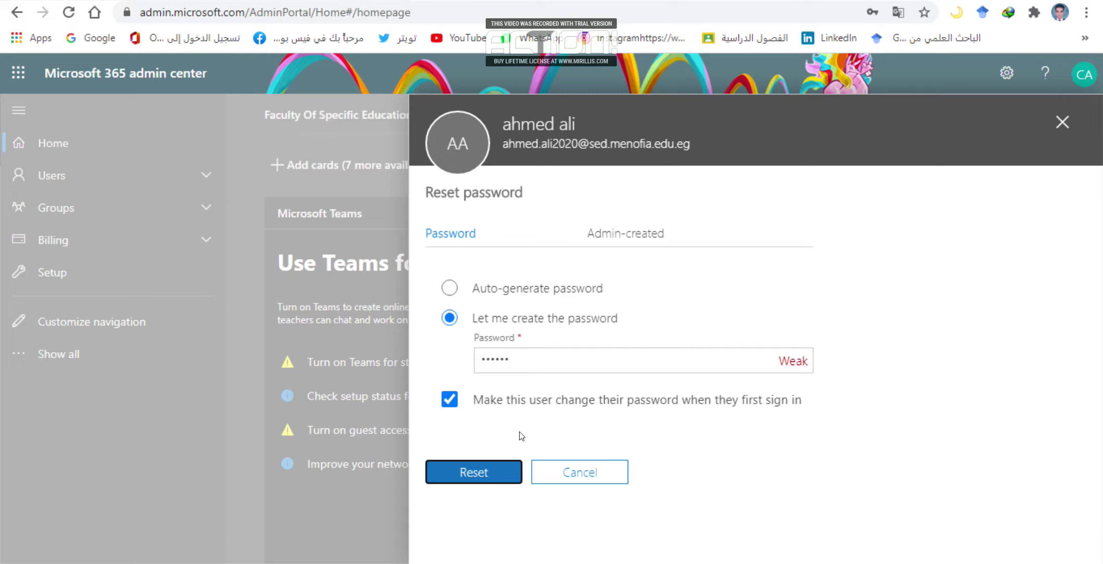
pyautogui.click(620, 364)
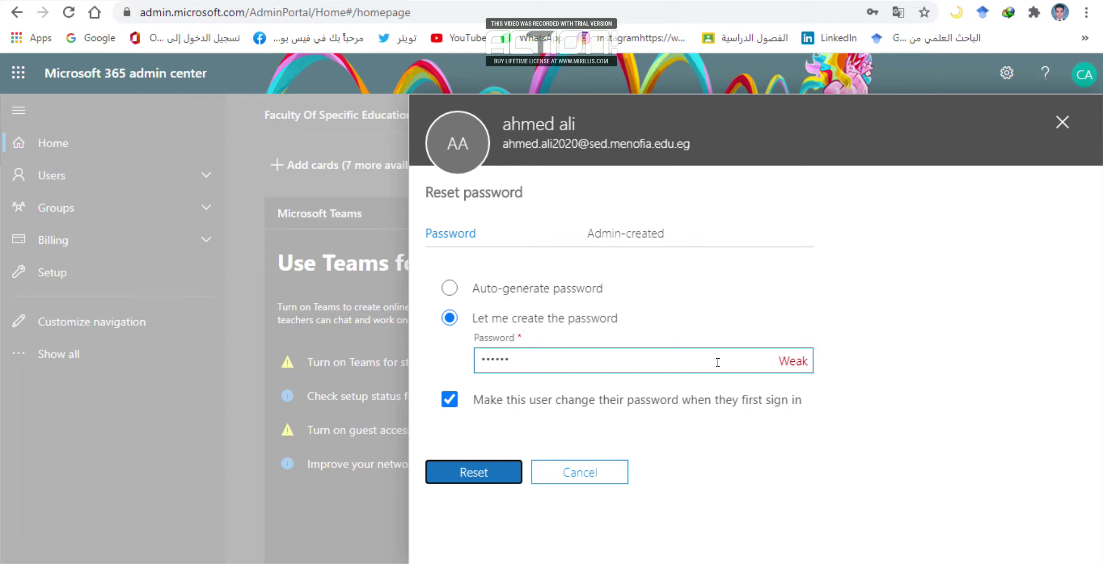
pyautogui.click(620, 357)
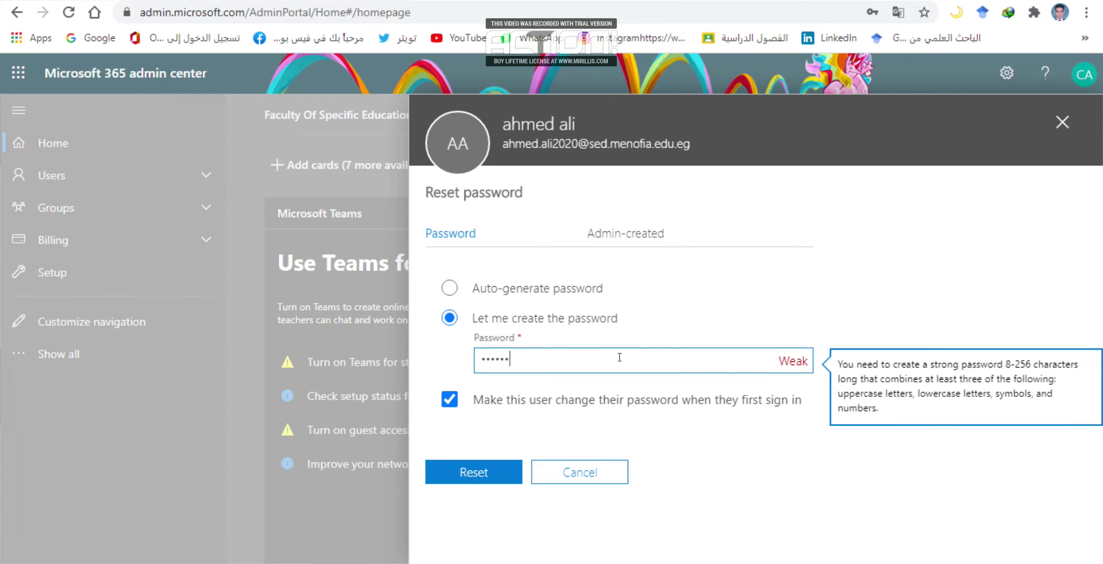
# Reset with an auto-generated password, dismiss the browser's save prompt, and select the new password.
pyautogui.click(450, 288)
pyautogui.click(499, 420)
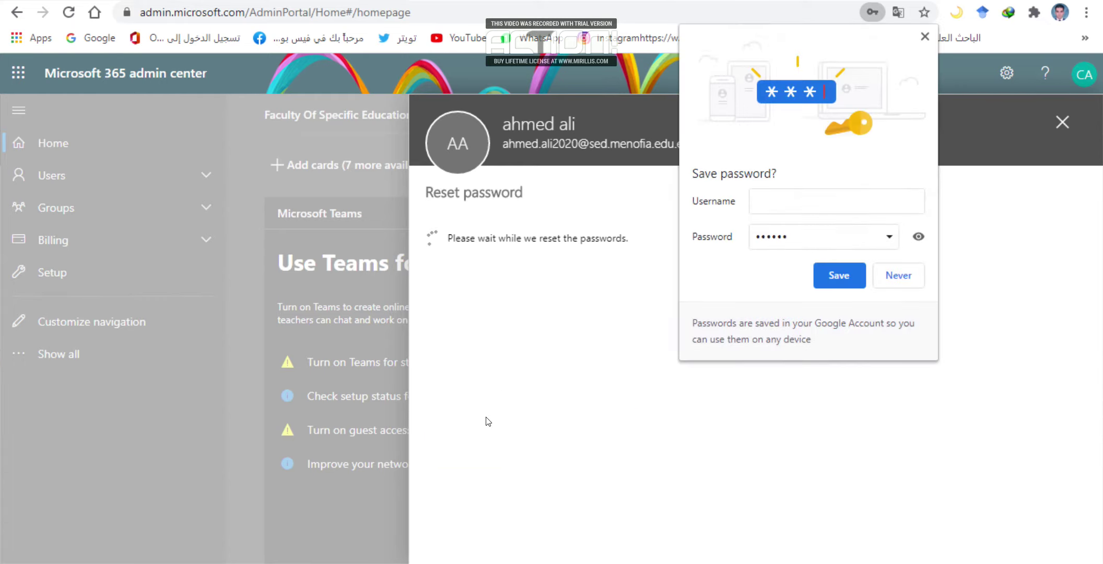
pyautogui.press('Tab')
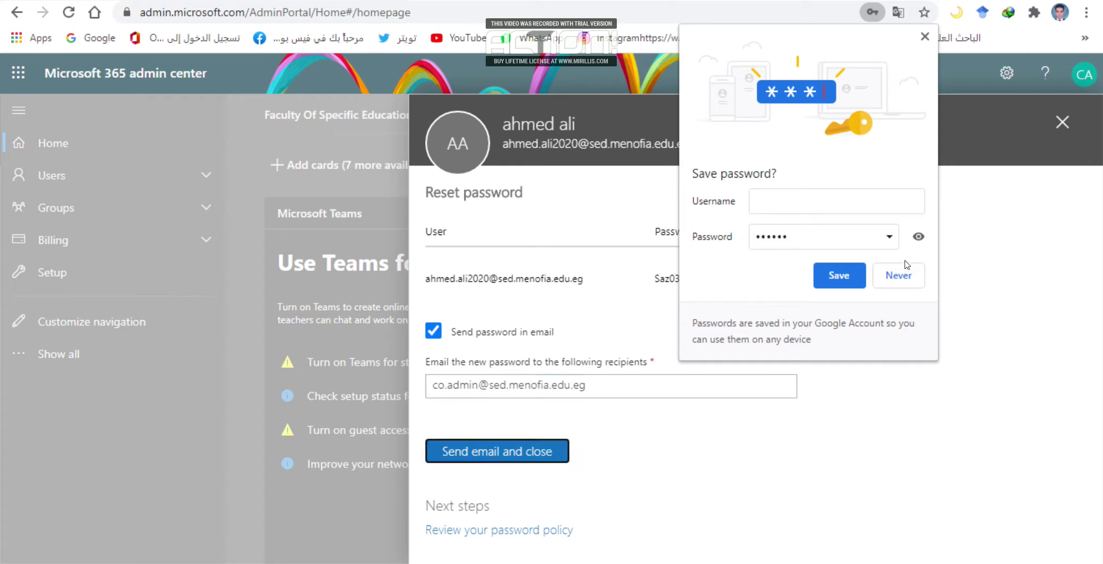
pyautogui.click(925, 37)
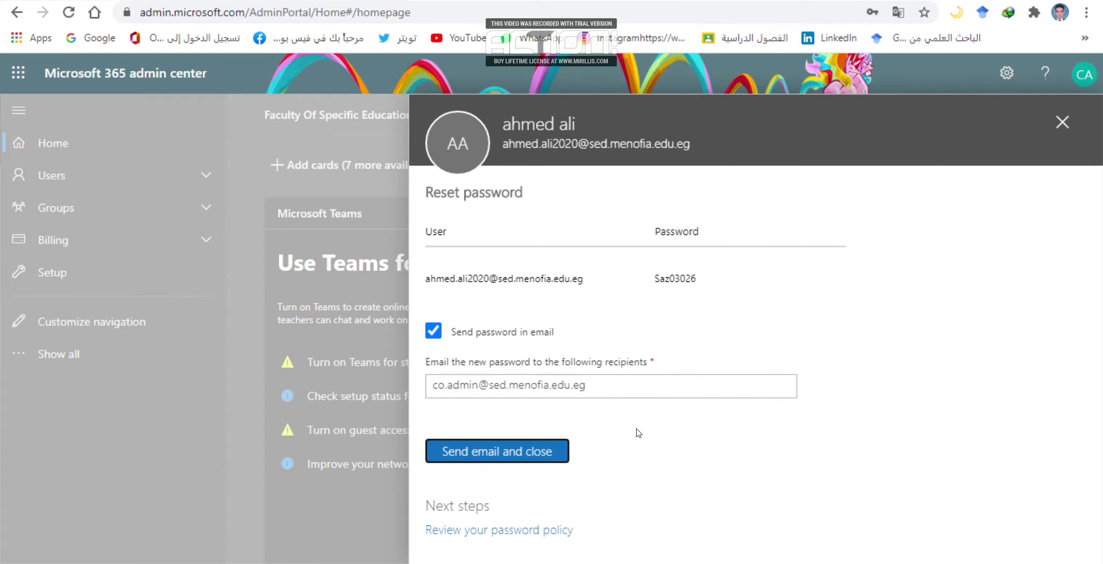
pyautogui.click(565, 383)
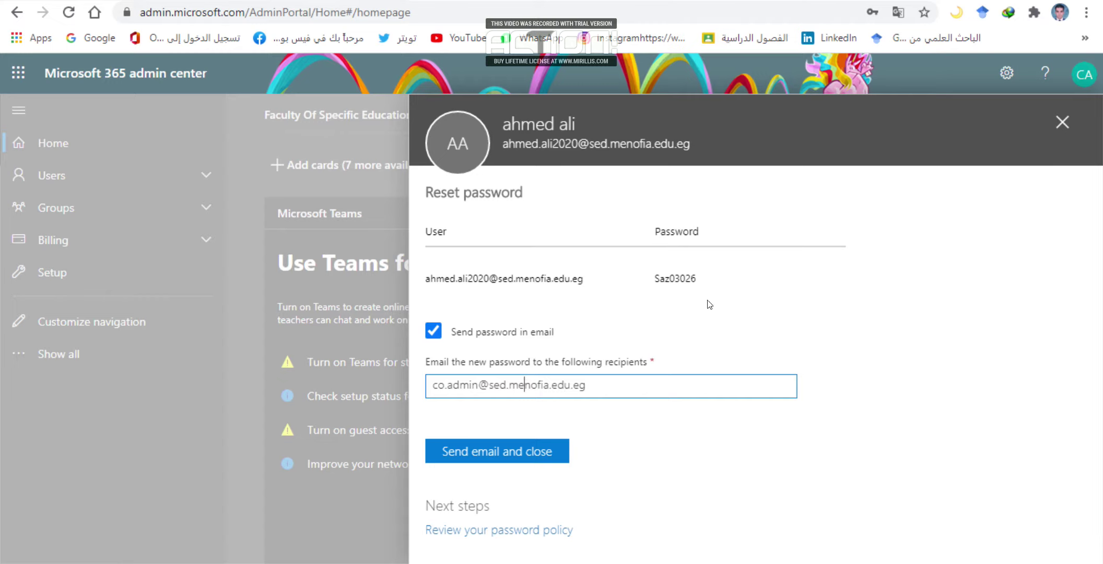
pyautogui.moveTo(705, 279); pyautogui.dragTo(647, 276)
pyautogui.hotkey('ctrl', 'c')
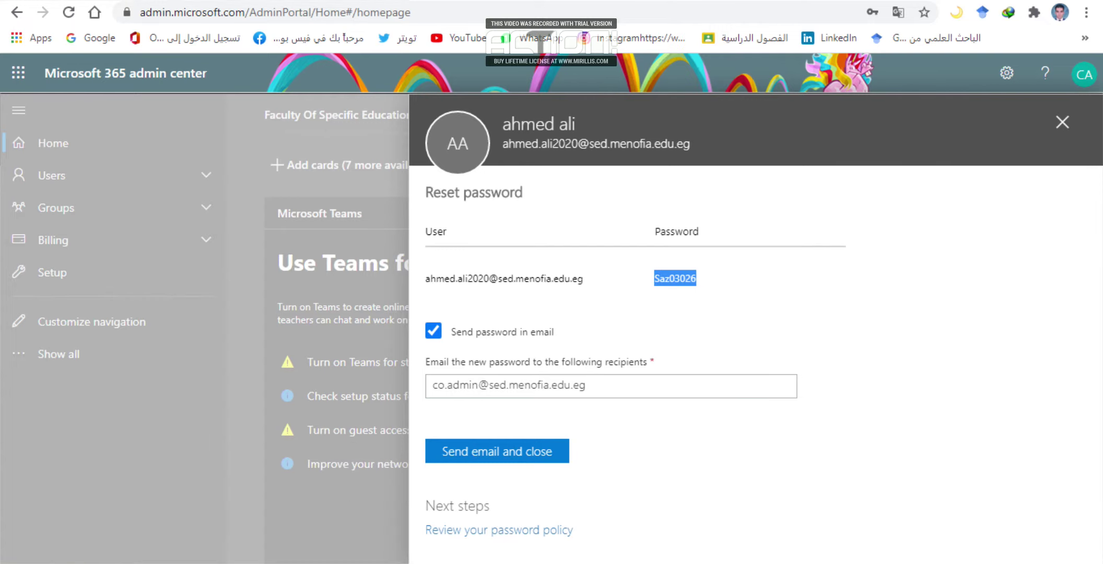
pyautogui.press('super+d')
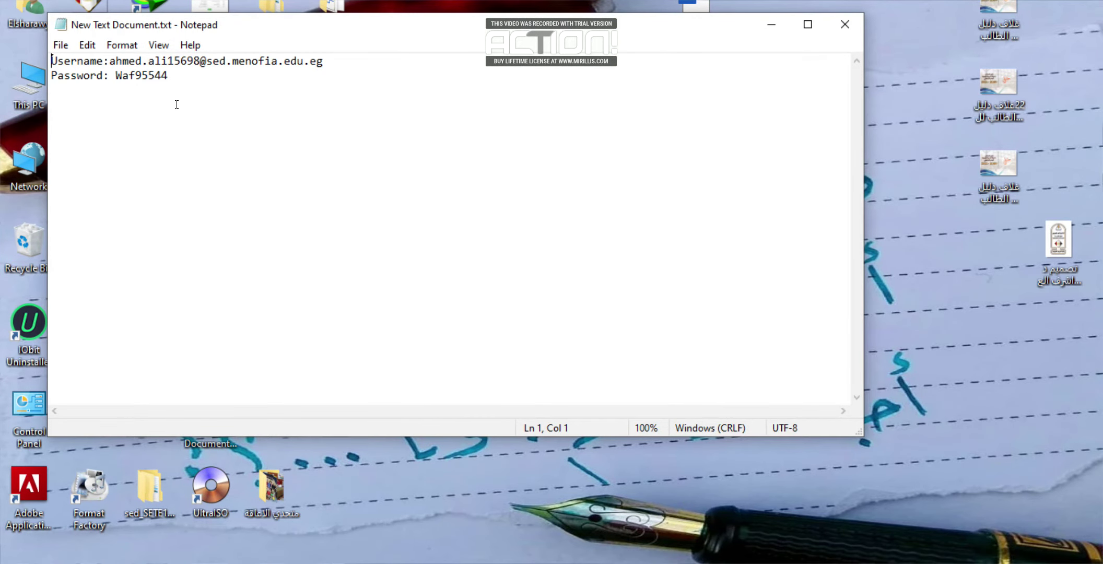
# Paste the new password over the old one in the credentials note, save, and close Notepad.
pyautogui.moveTo(168, 77); pyautogui.dragTo(114, 71)
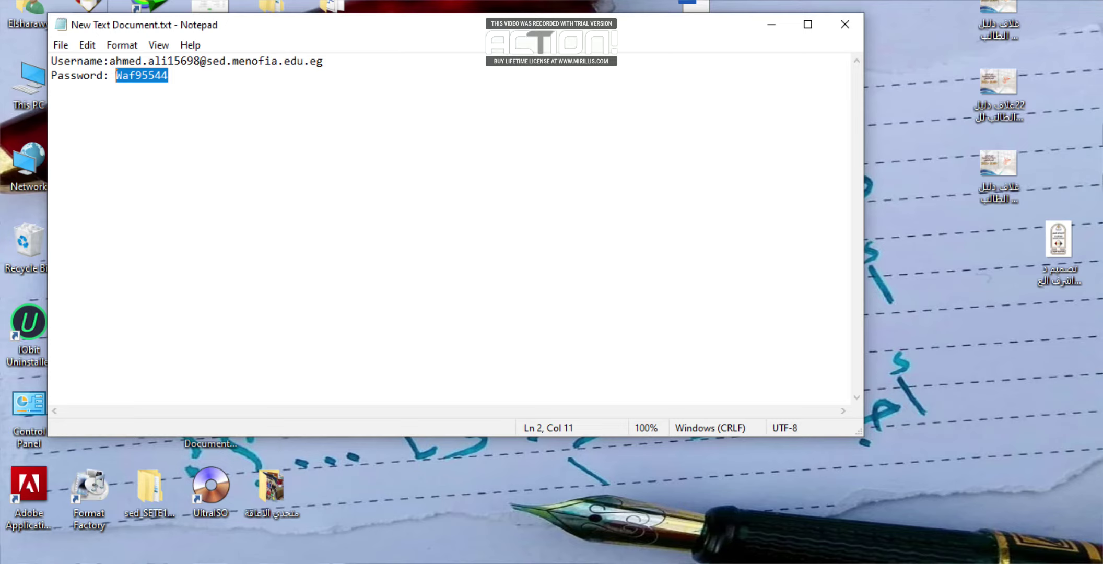
pyautogui.hotkey('ctrl', 'v')
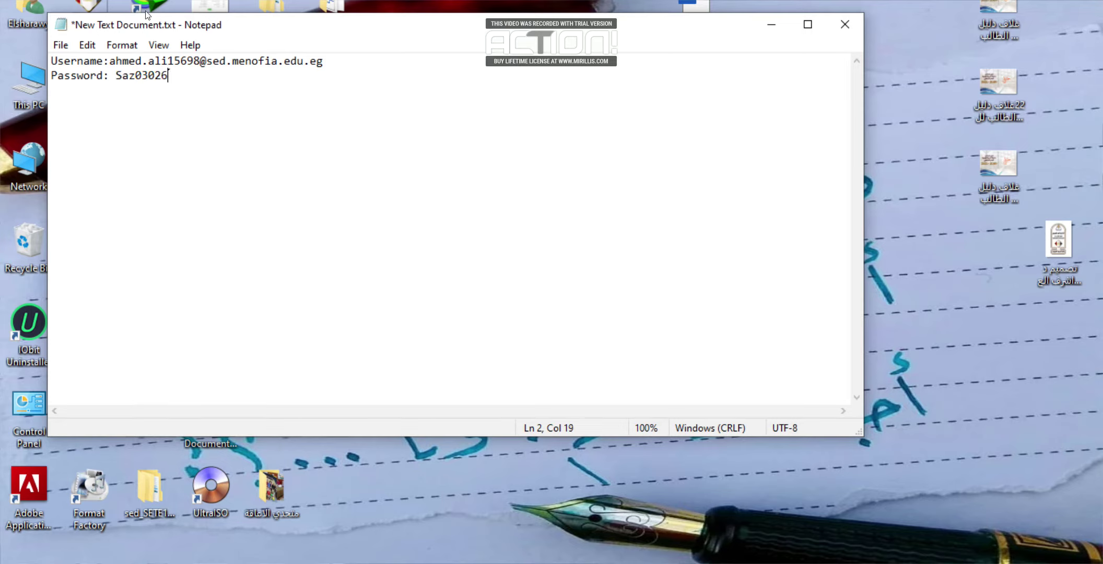
pyautogui.click(63, 46)
pyautogui.click(86, 116)
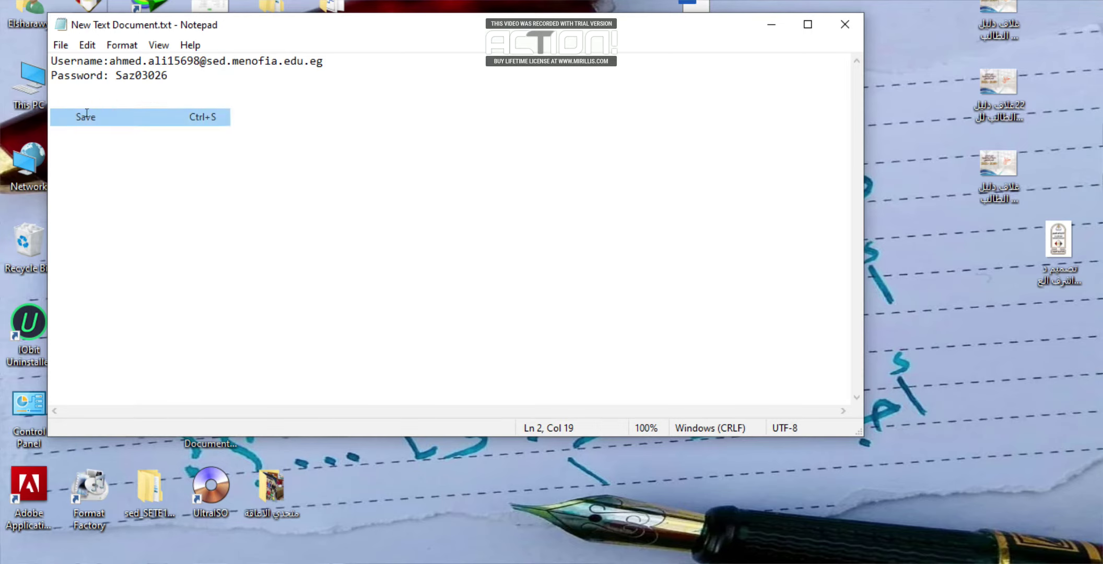
pyautogui.click(845, 24)
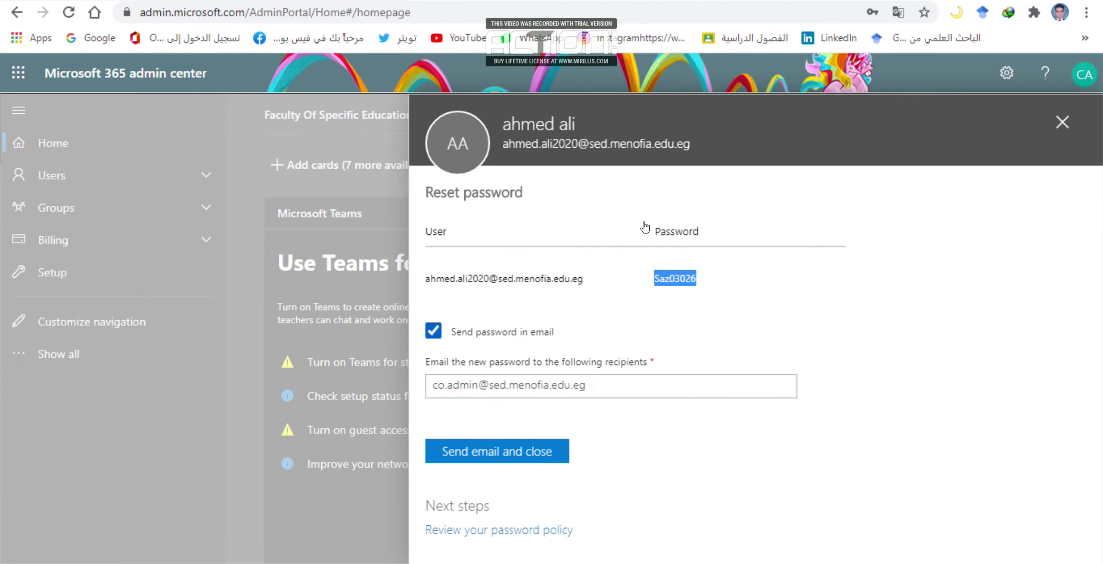
# Close the reset panel, block the user from signing in, and close the confirmation.
pyautogui.click(1063, 122)
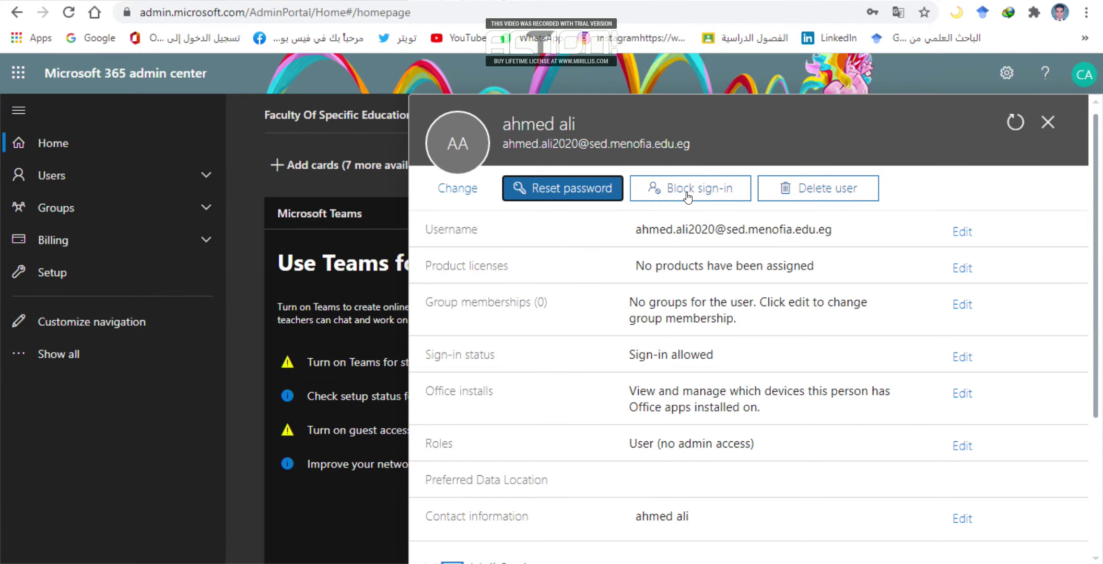
pyautogui.click(687, 193)
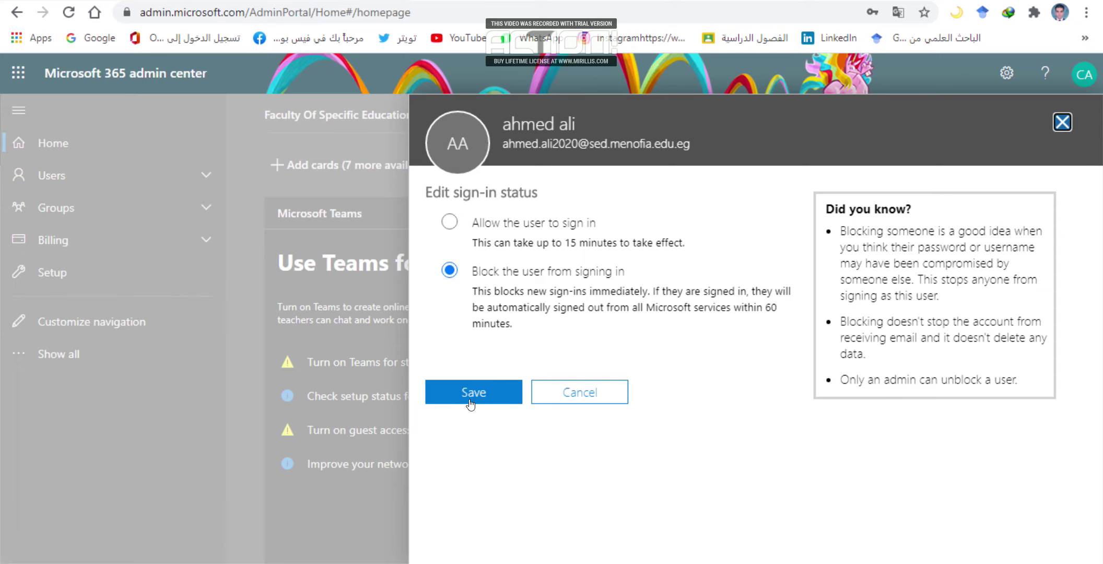
pyautogui.click(488, 392)
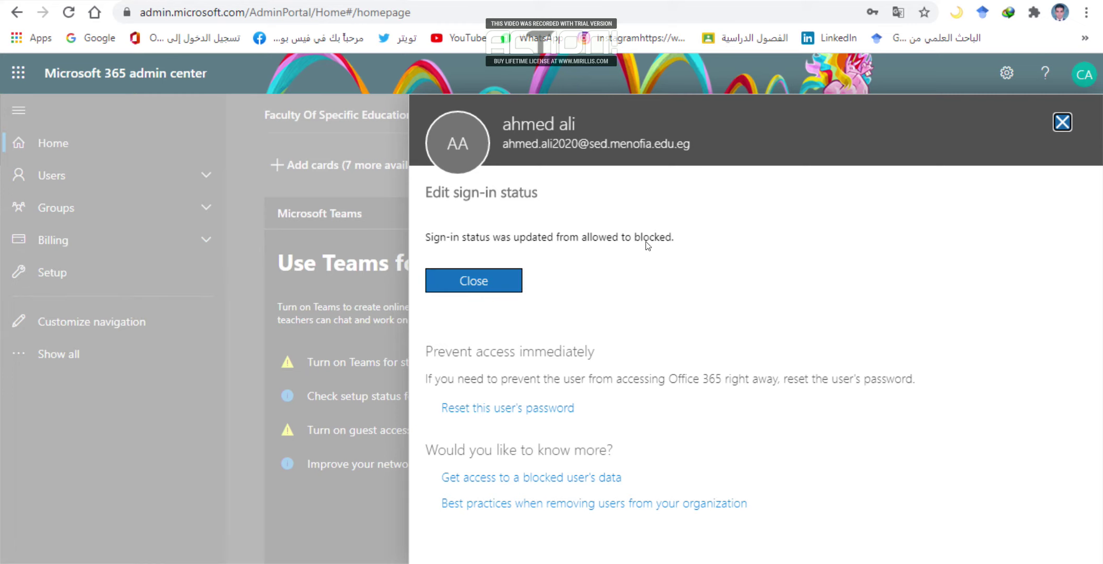
pyautogui.click(1063, 122)
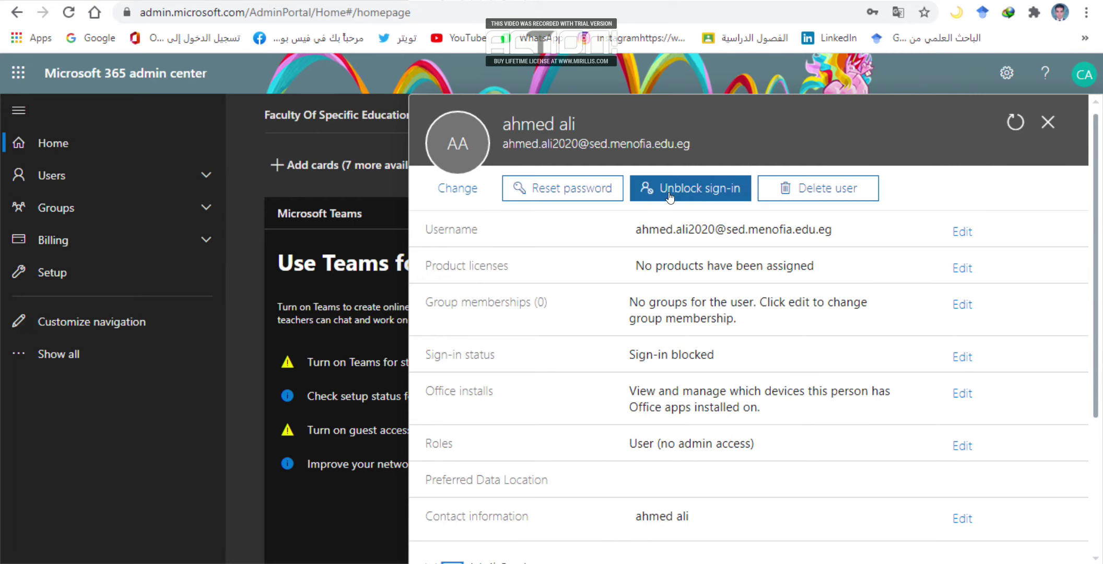
# Set the user back to Sign-in allowed and close their details panel.
pyautogui.click(704, 193)
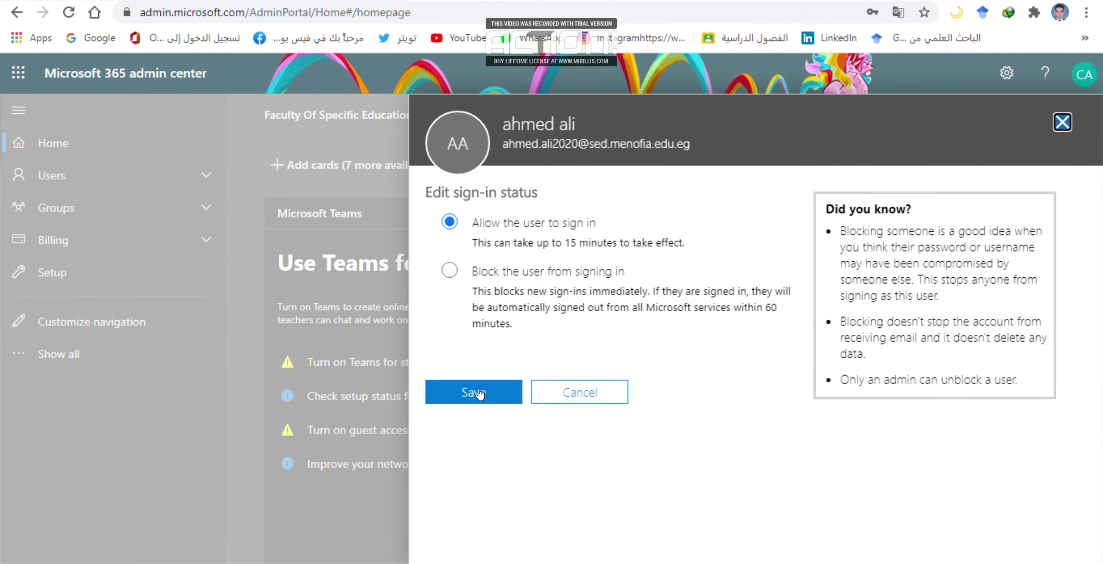
pyautogui.click(478, 393)
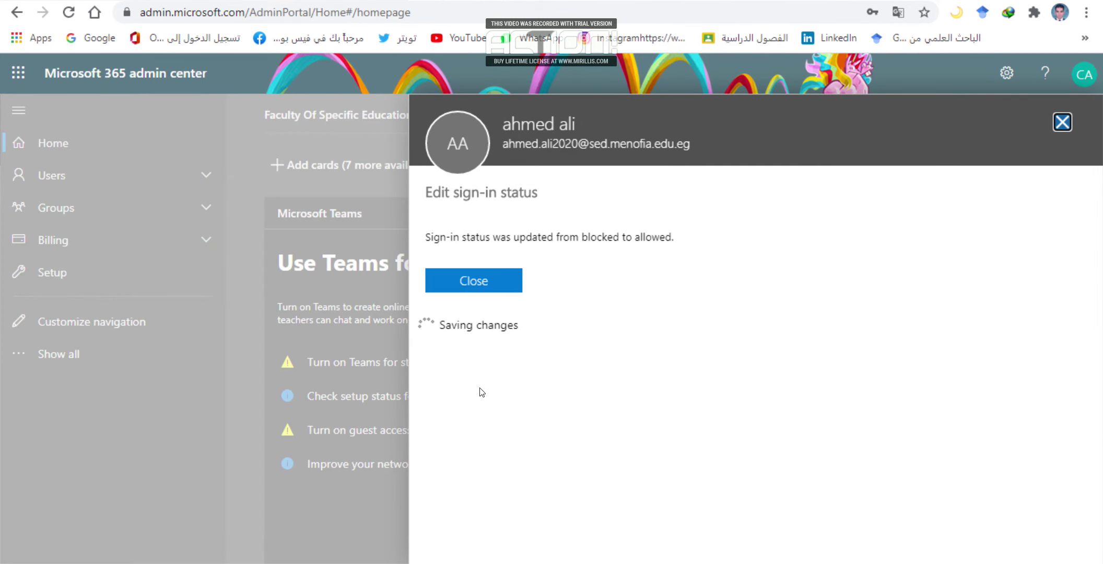
pyautogui.click(1061, 123)
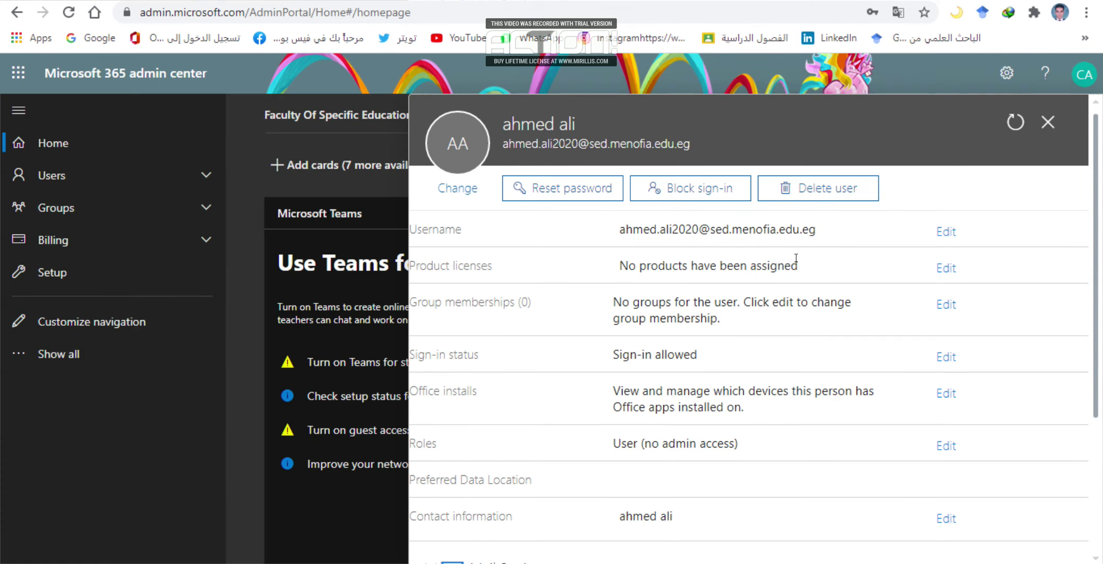
pyautogui.click(818, 194)
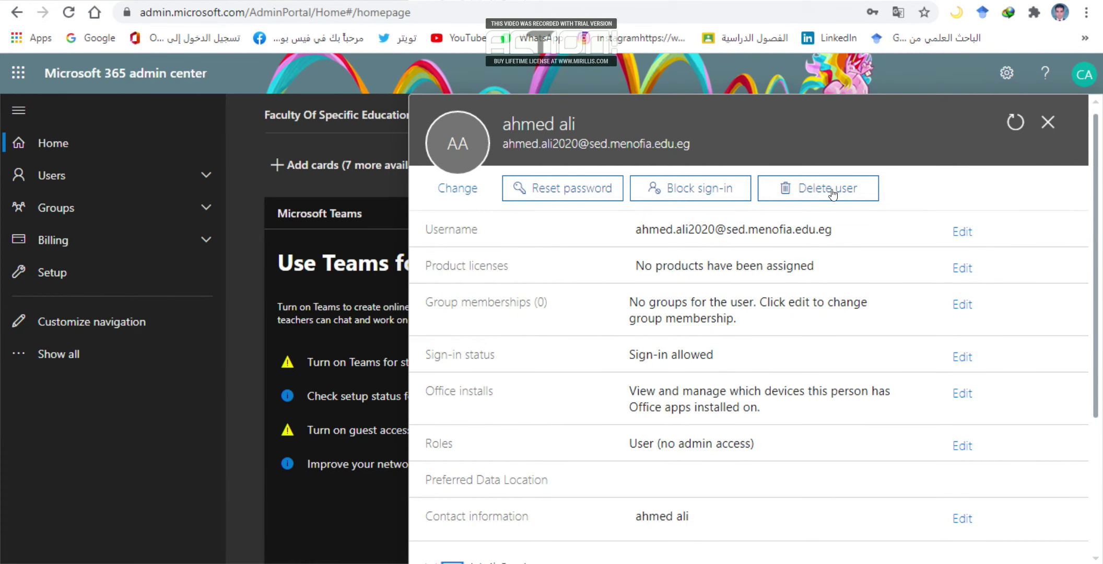
pyautogui.click(807, 184)
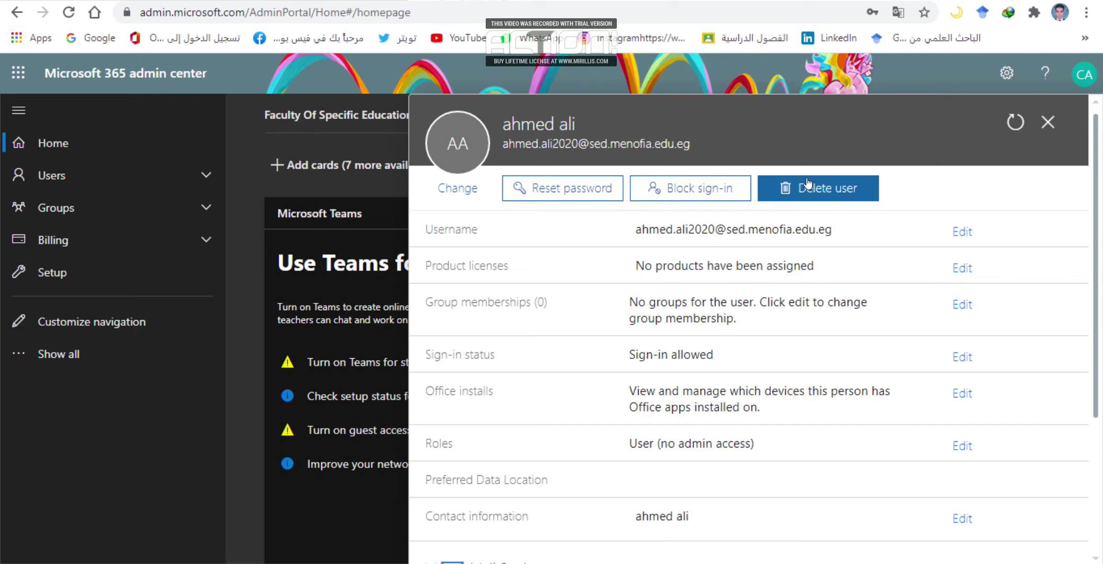
pyautogui.click(1048, 122)
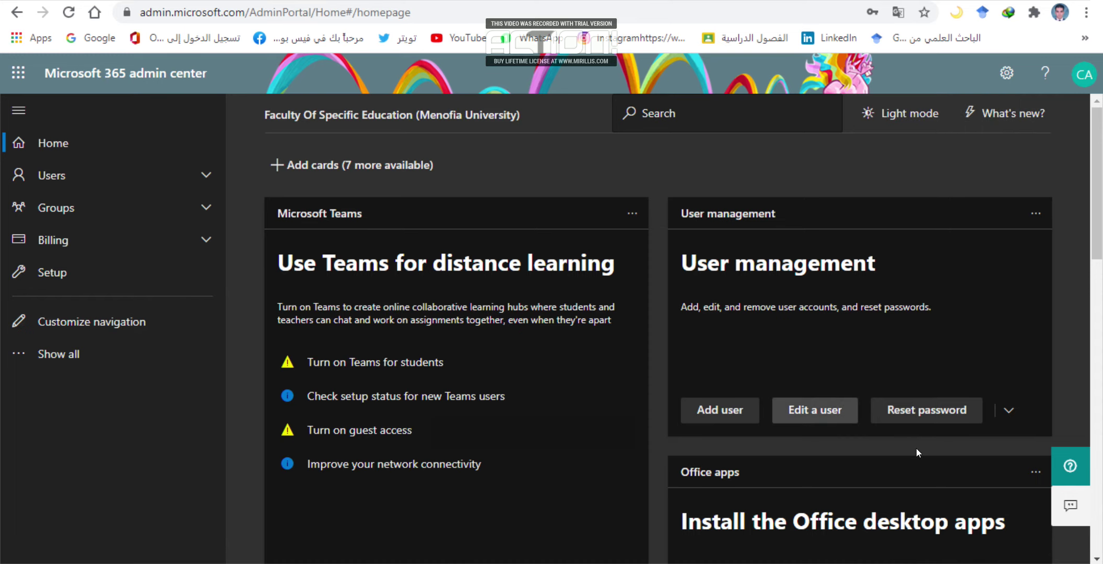
# Search for the user in the Reset password picker and select the first matching account.
pyautogui.click(945, 412)
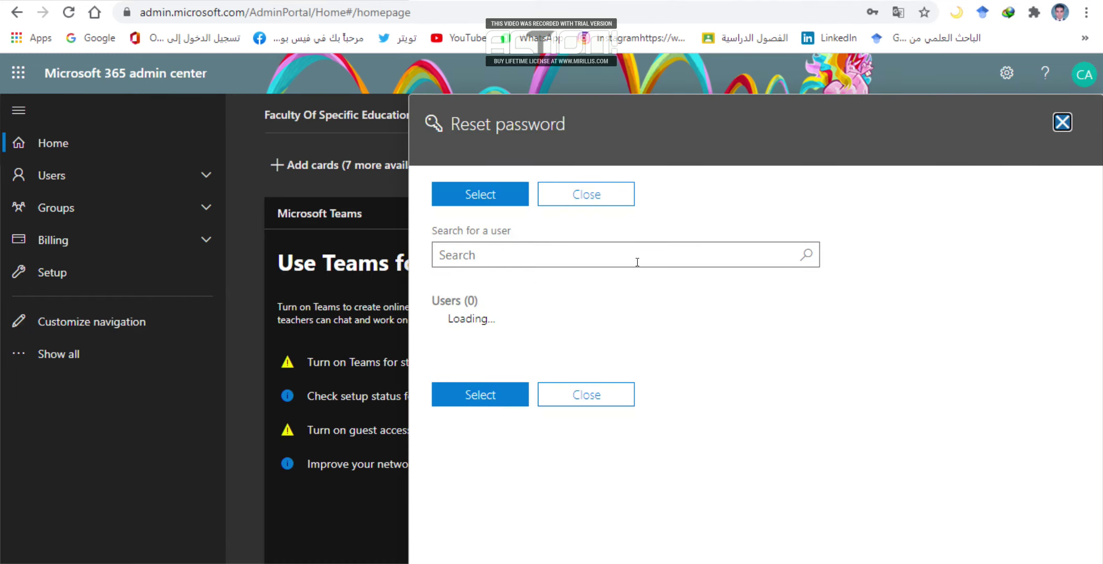
pyautogui.click(637, 257)
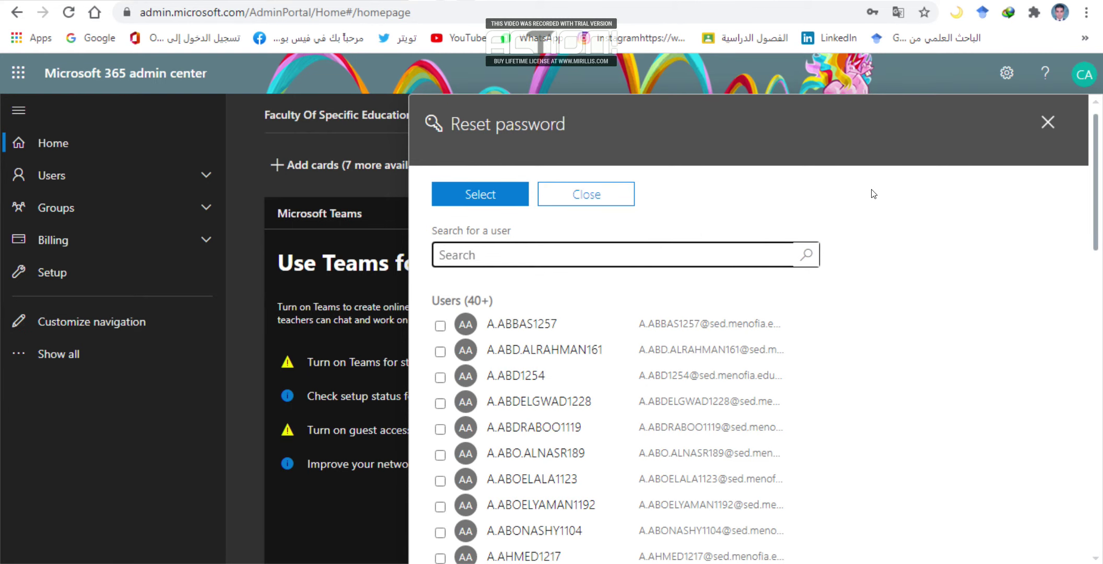
pyautogui.click(1046, 121)
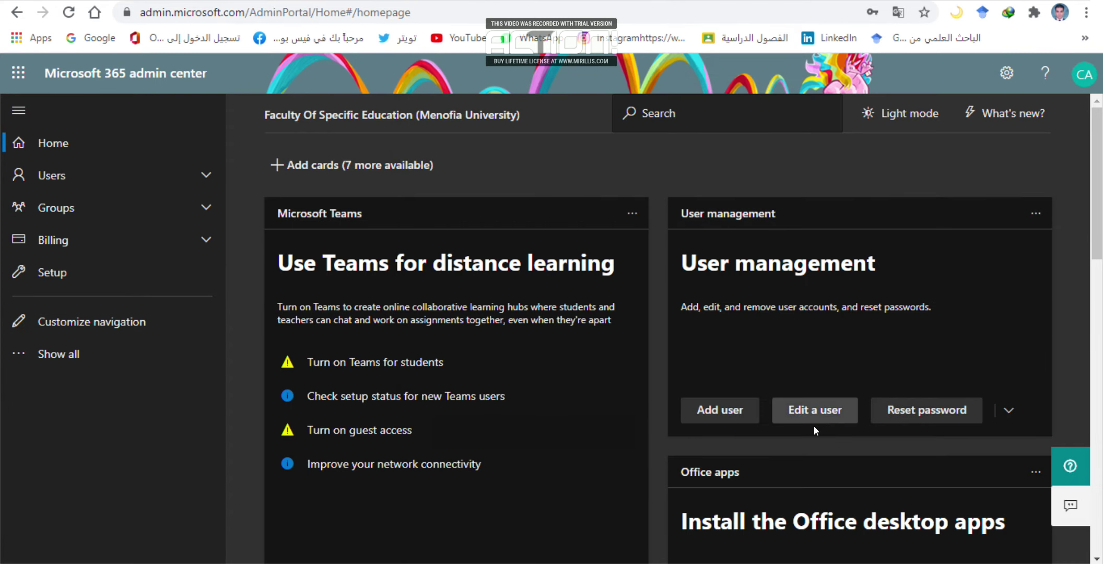
pyautogui.click(920, 410)
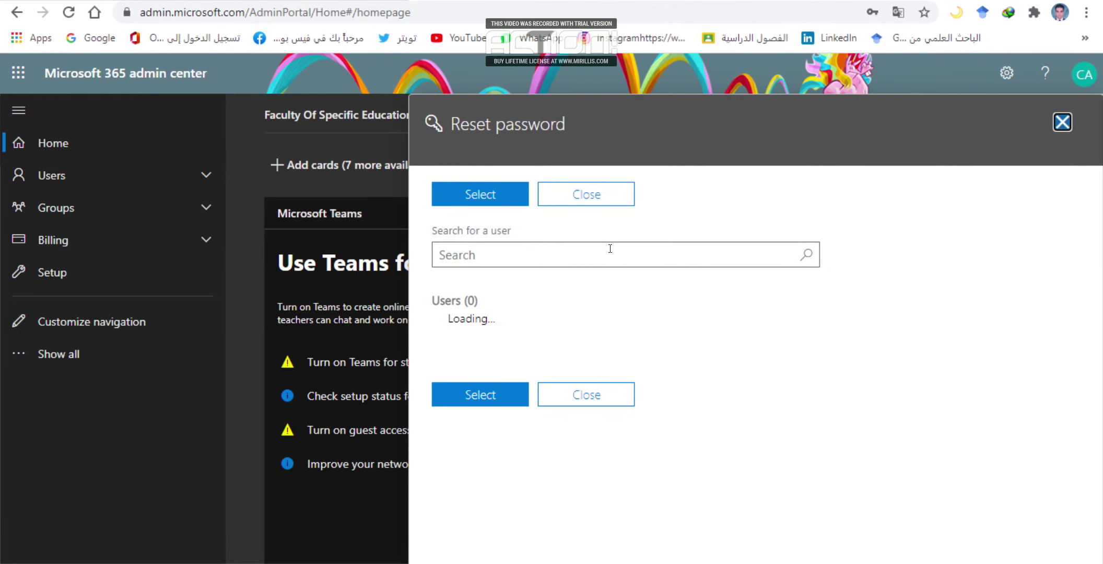
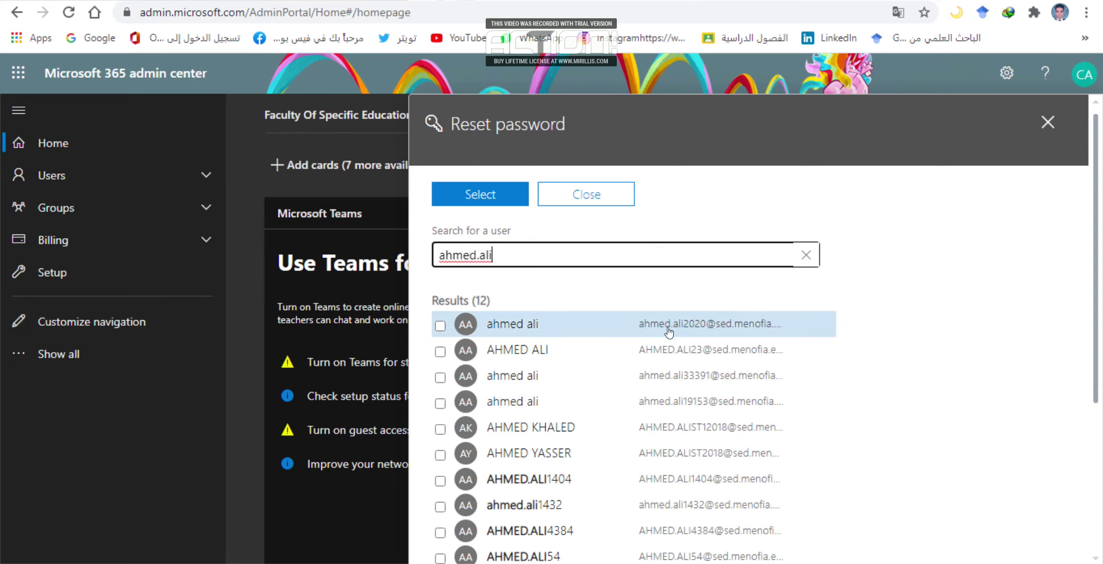
pyautogui.click(674, 328)
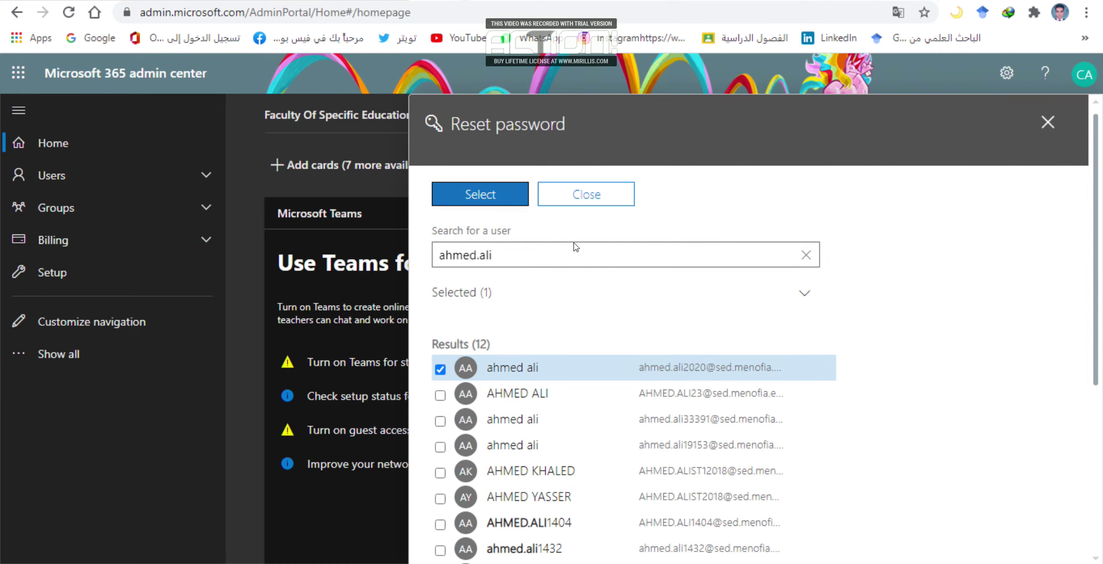
pyautogui.scroll(-5, 659, 314)
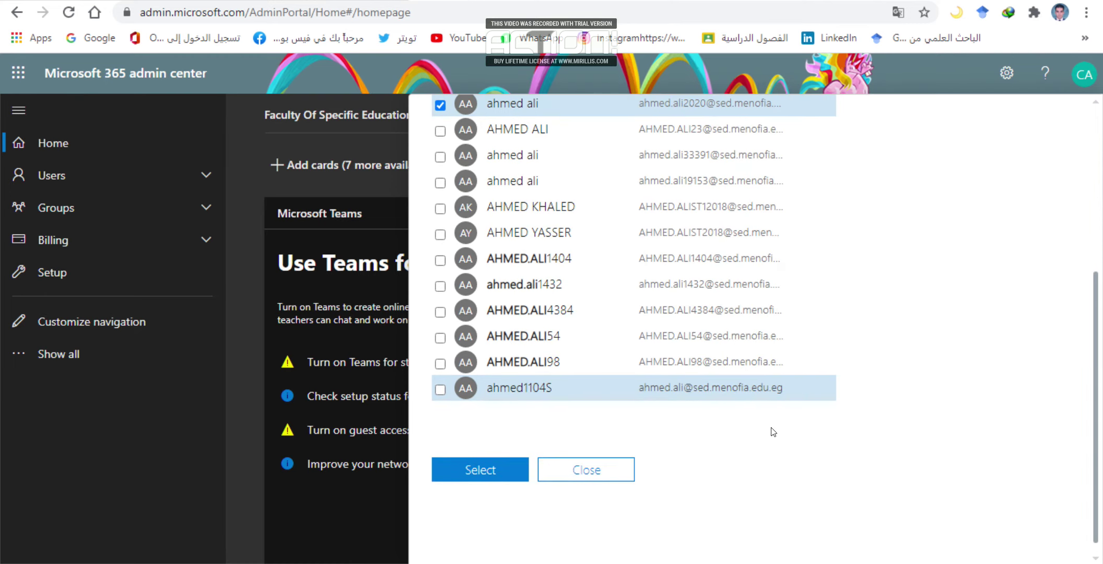
pyautogui.click(479, 470)
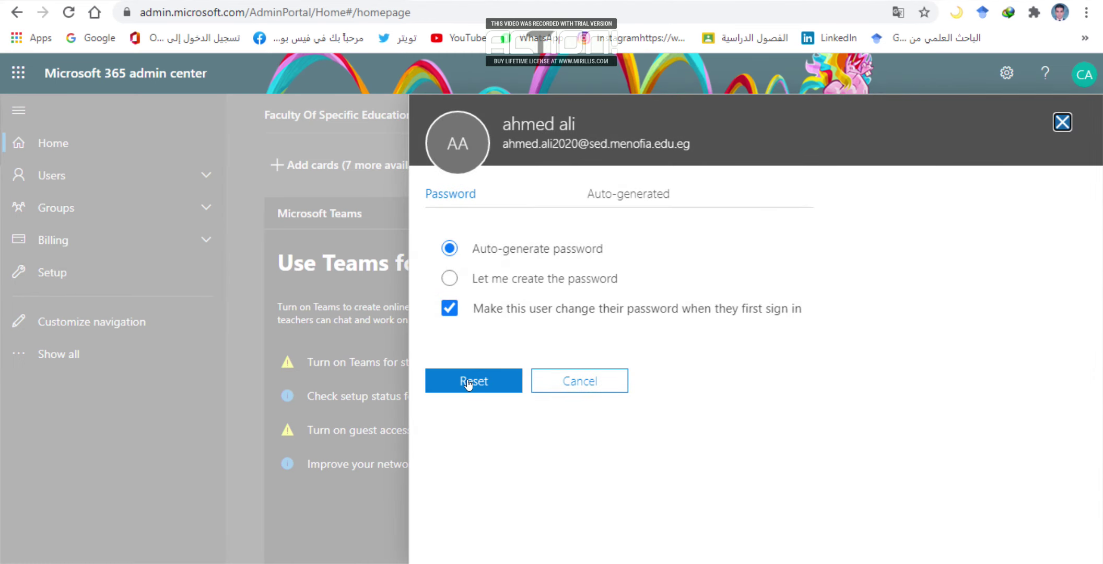
# Reset to an auto-generated password, copy it, and close the reset panel.
pyautogui.click(468, 384)
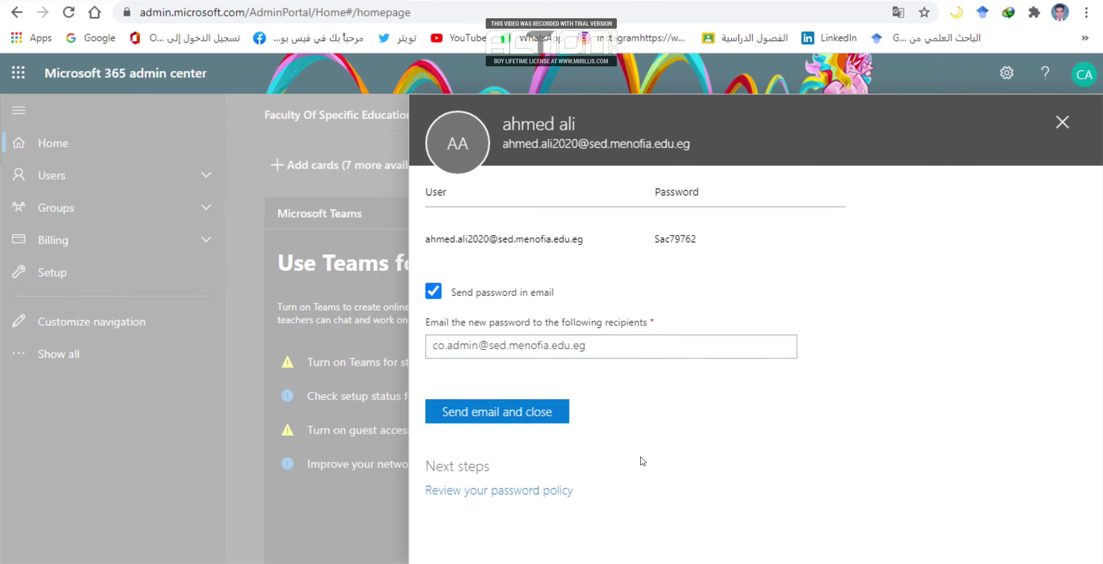
pyautogui.moveTo(699, 239); pyautogui.dragTo(653, 239)
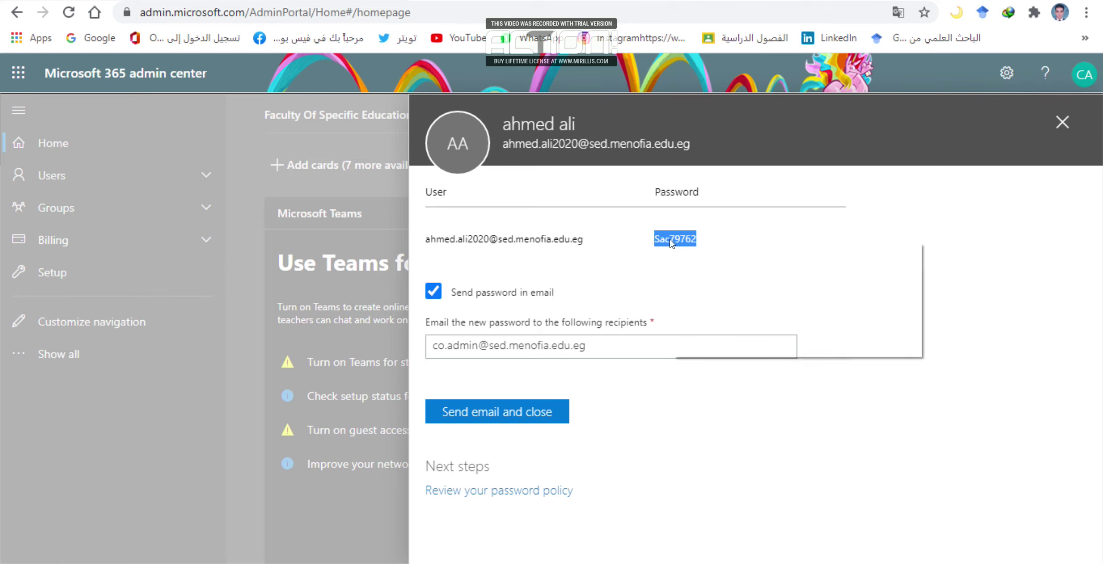
pyautogui.rightClick(672, 238)
pyautogui.click(714, 252)
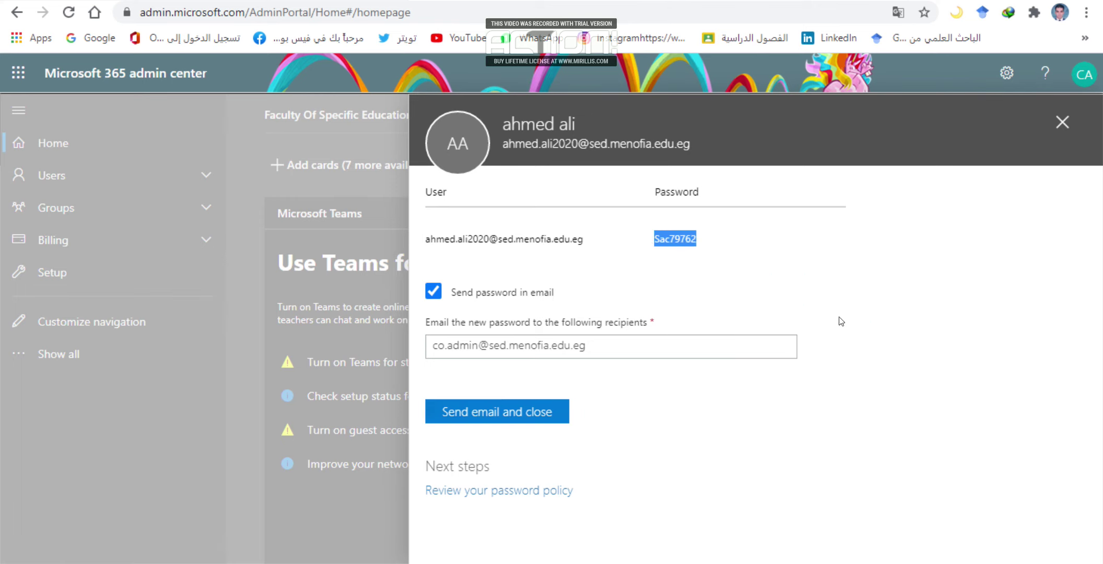
pyautogui.click(1062, 122)
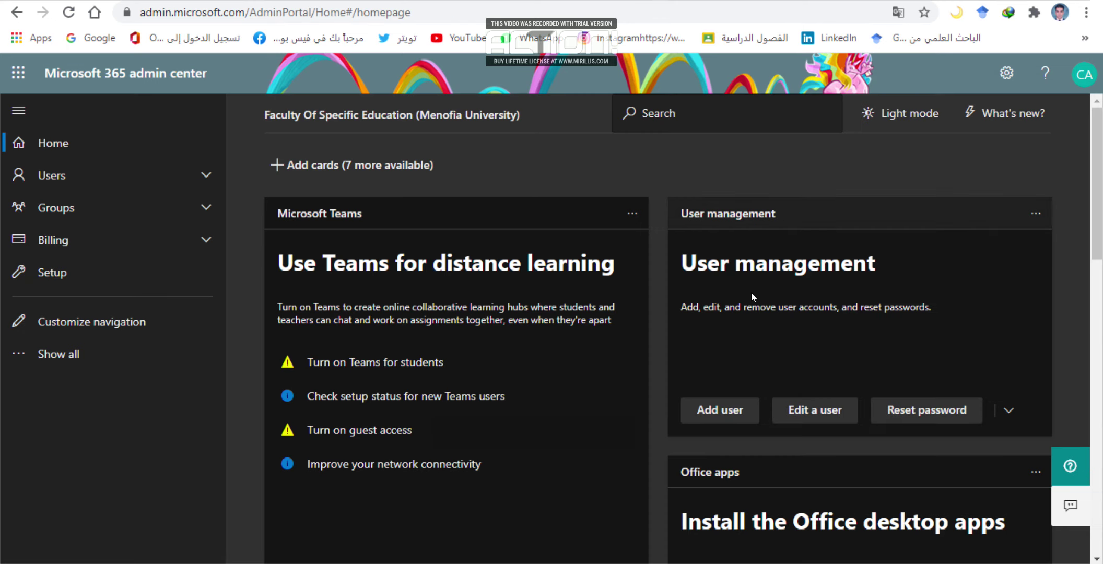
# Choose Delete user from the extra actions and select the matching user account.
pyautogui.click(1003, 411)
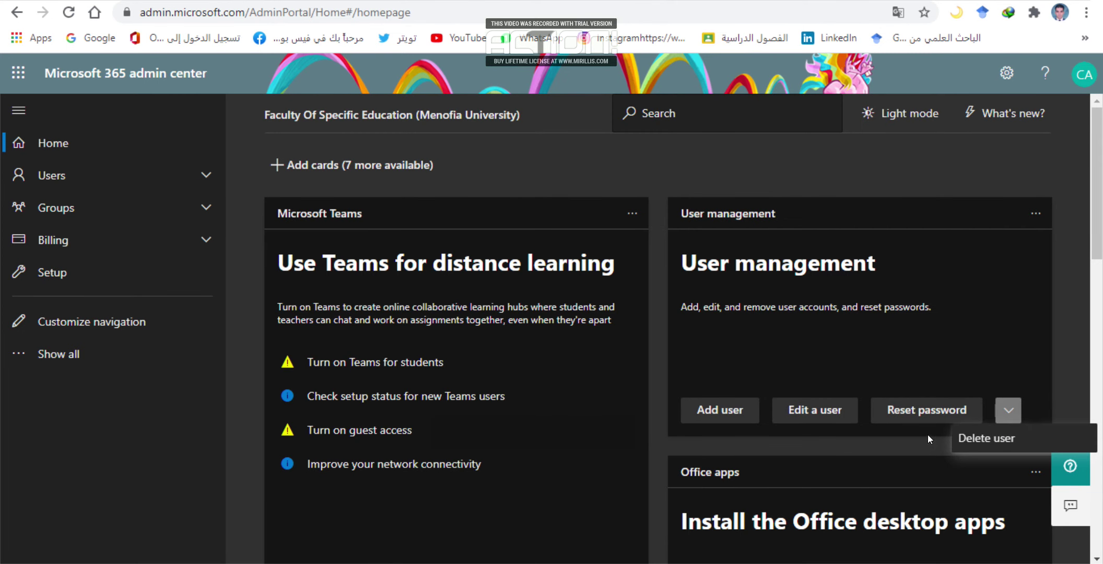
pyautogui.click(972, 439)
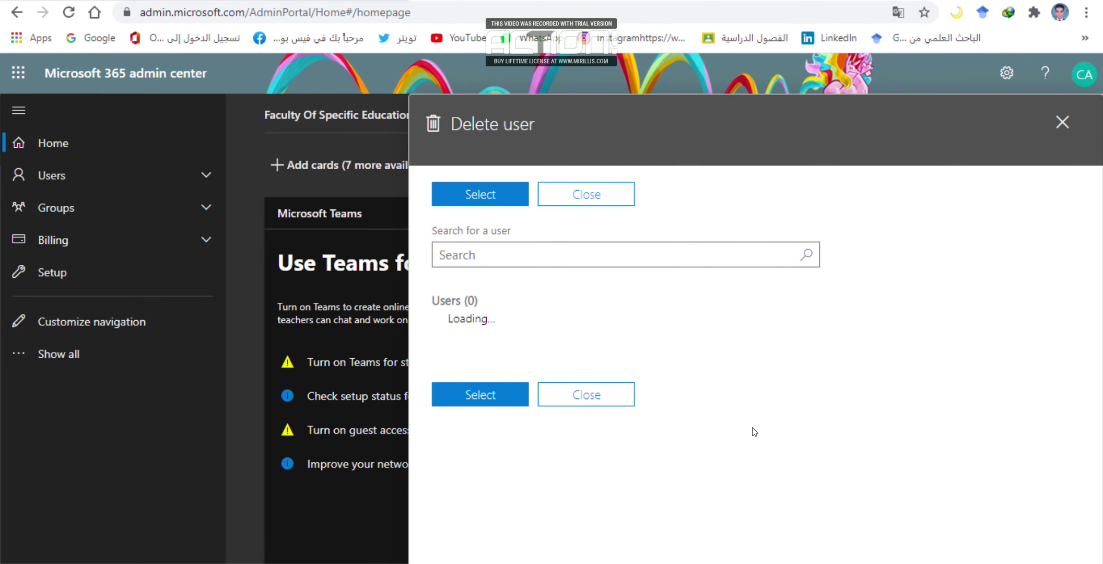
pyautogui.click(600, 252)
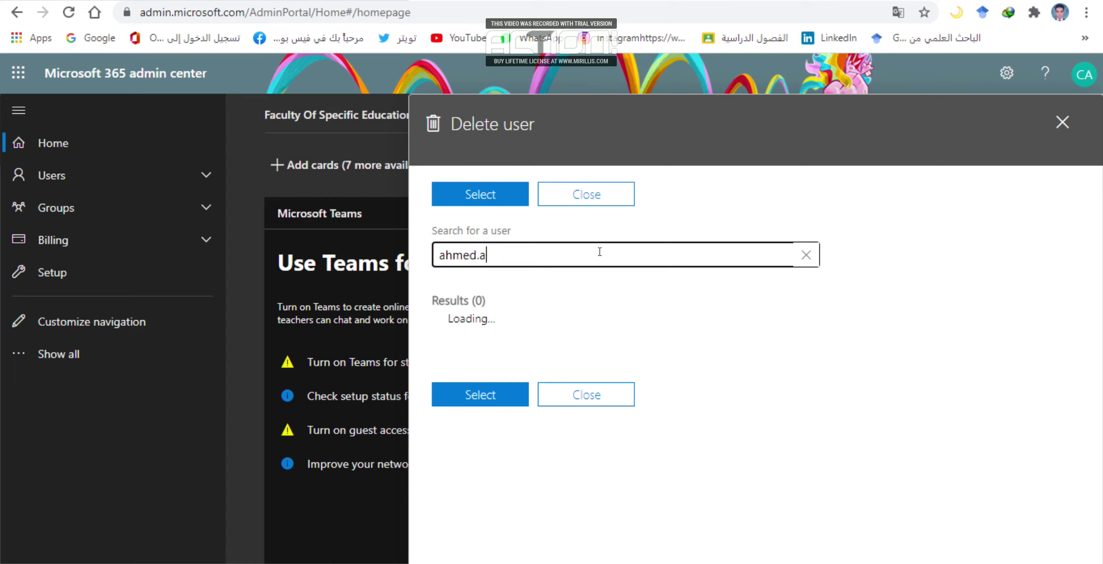
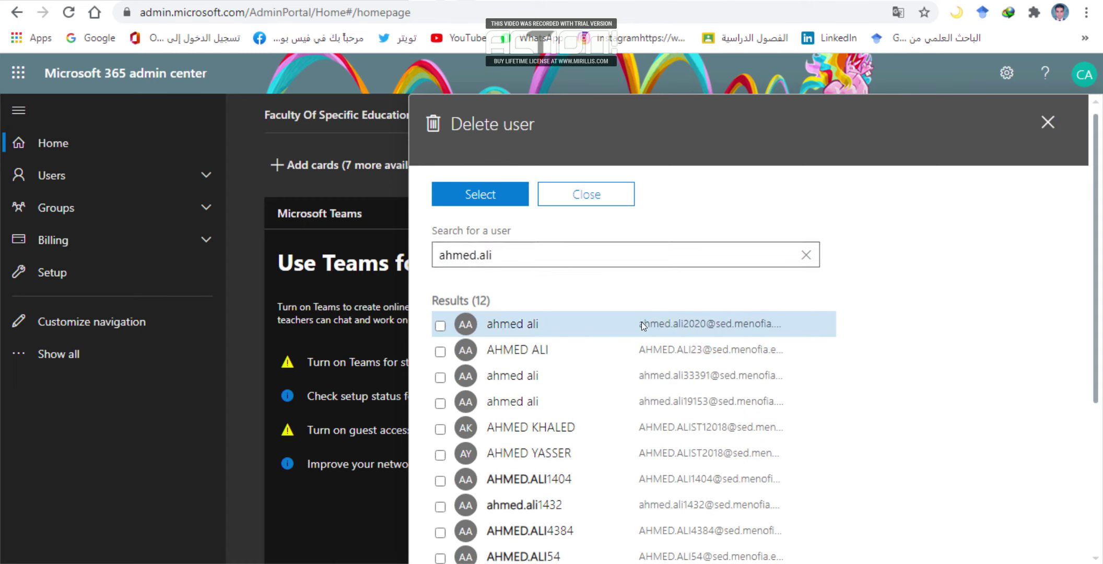
pyautogui.click(641, 325)
pyautogui.scroll(-1, 541, 321)
pyautogui.scroll(-5, 541, 319)
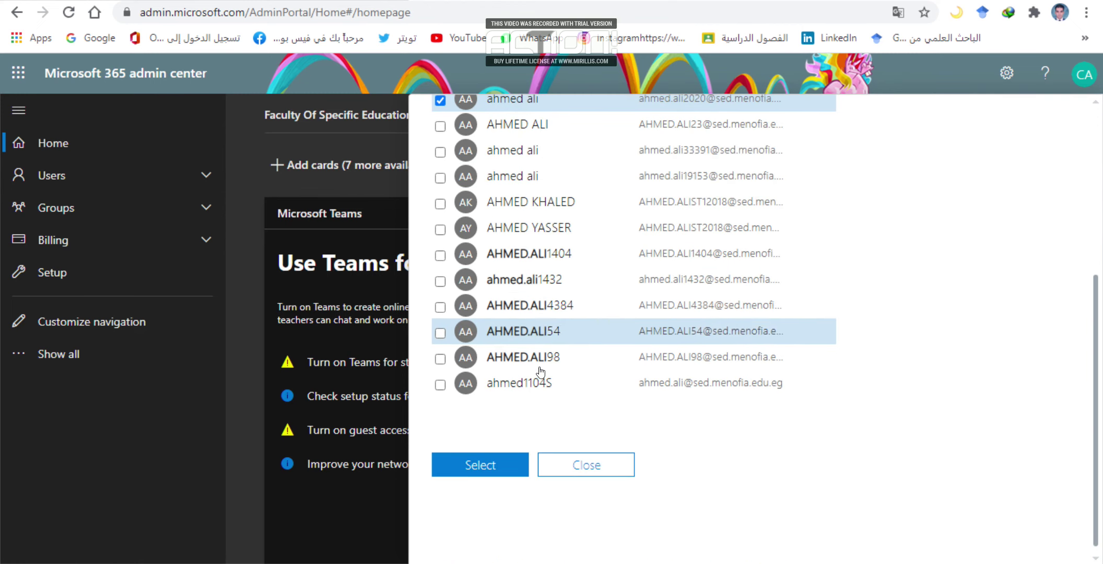
pyautogui.click(499, 463)
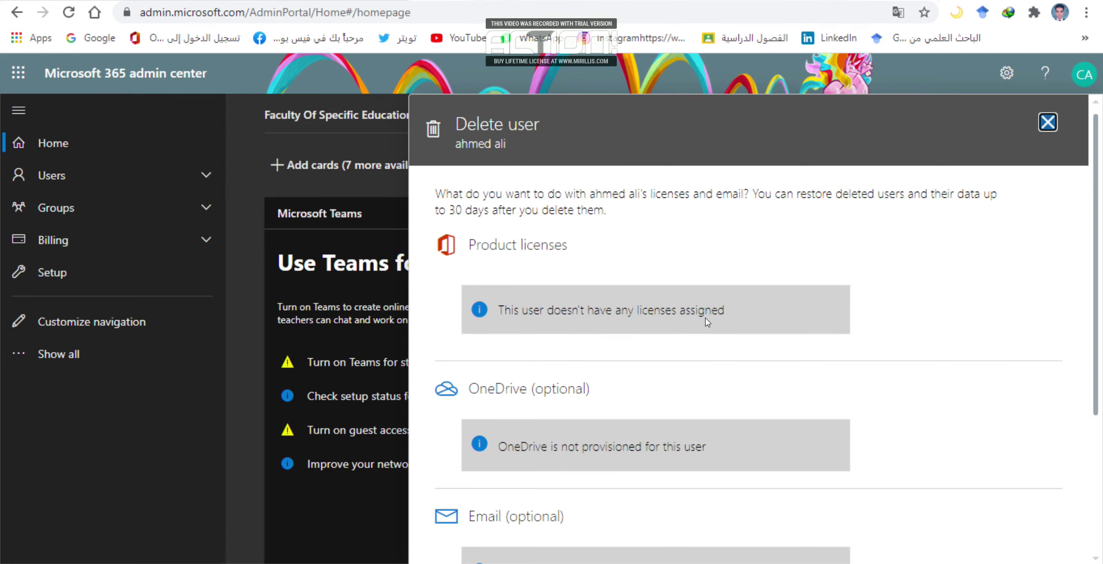
# Delete the selected user, confirm the changes, and close the deletion summary.
pyautogui.scroll(-3, 705, 318)
pyautogui.scroll(-1, 627, 417)
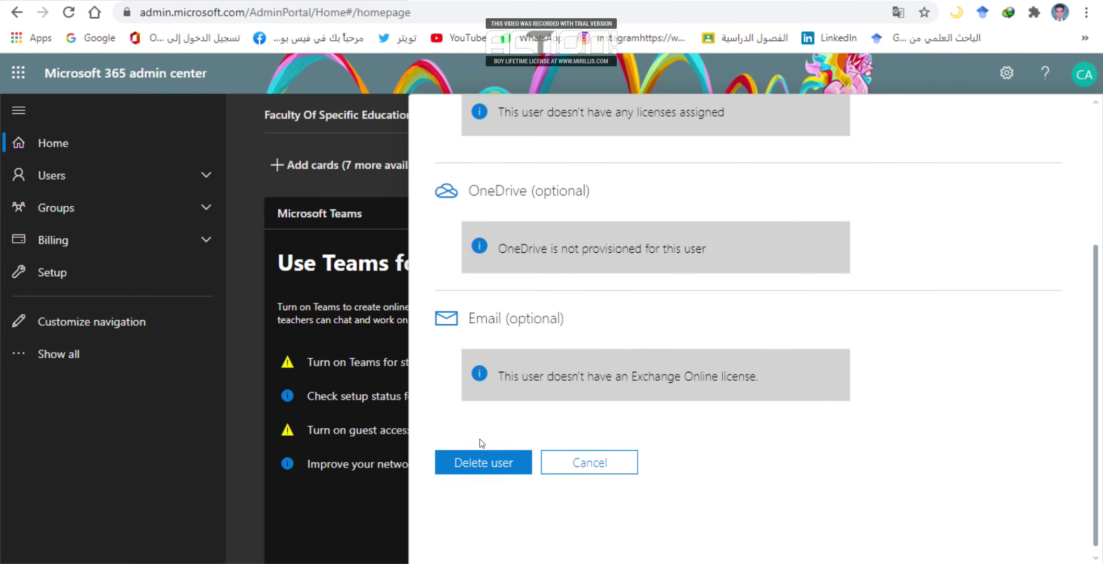
pyautogui.scroll(2, 460, 447)
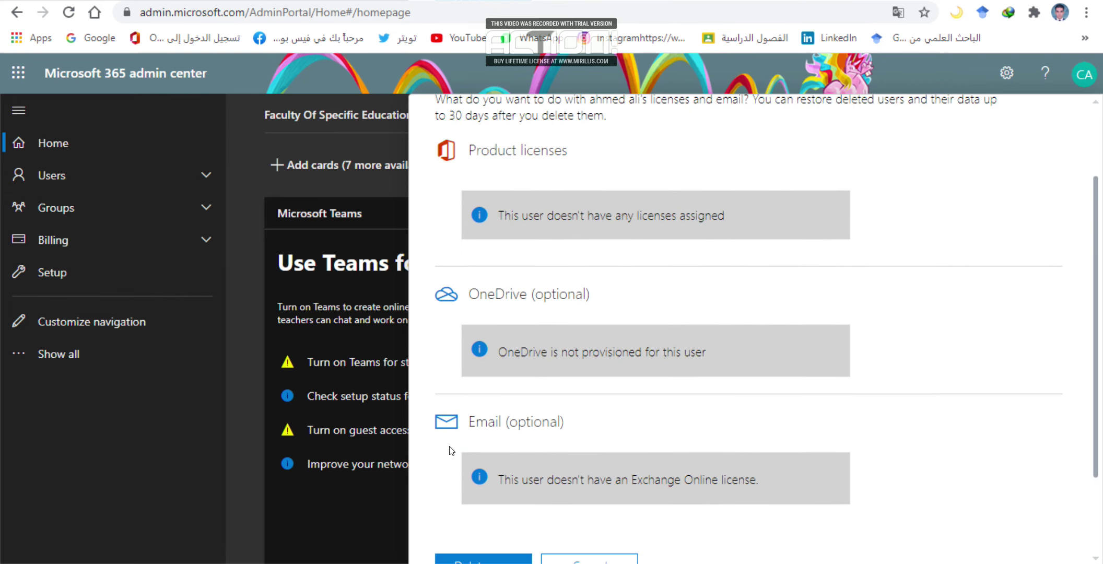
pyautogui.scroll(2, 452, 446)
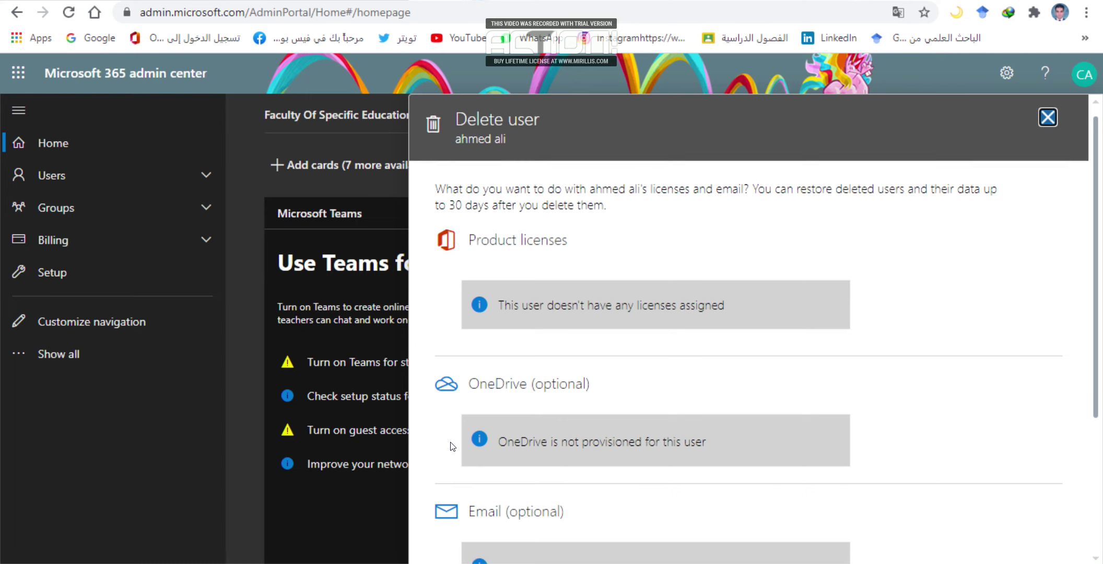
pyautogui.scroll(-4, 454, 445)
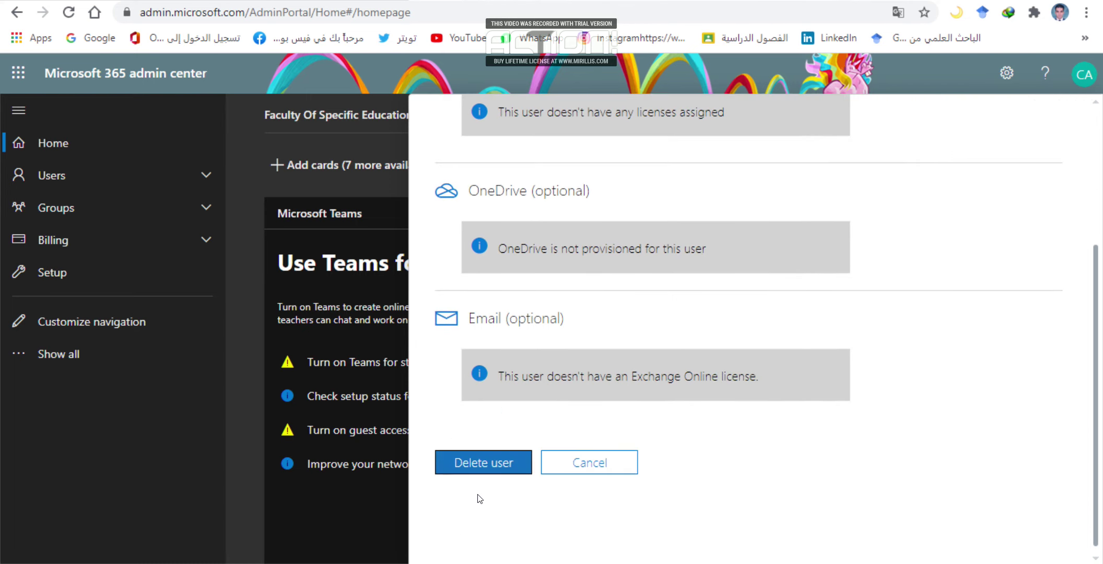
pyautogui.click(479, 464)
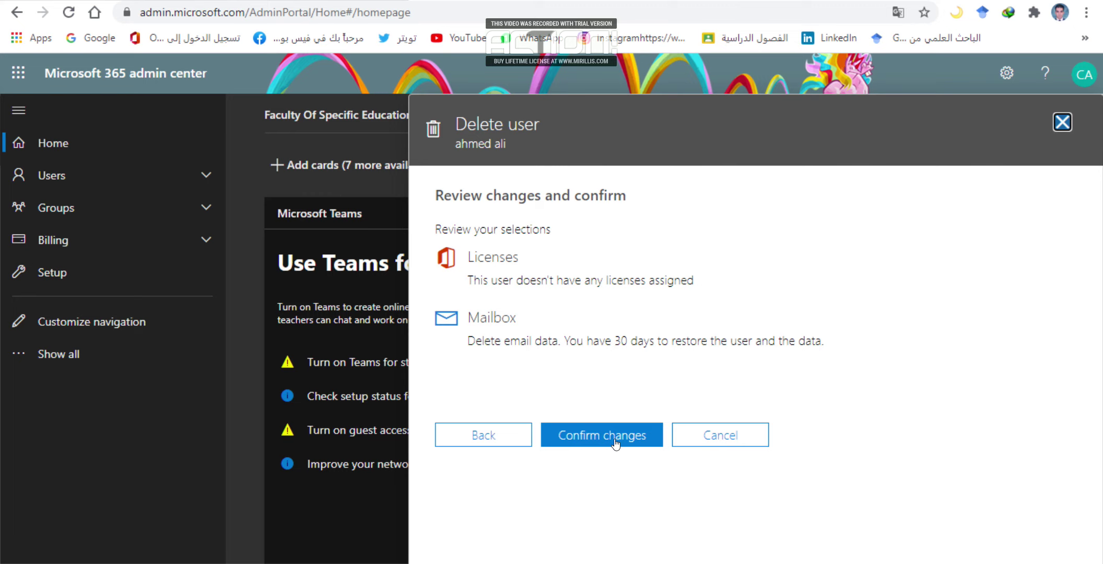
pyautogui.click(616, 443)
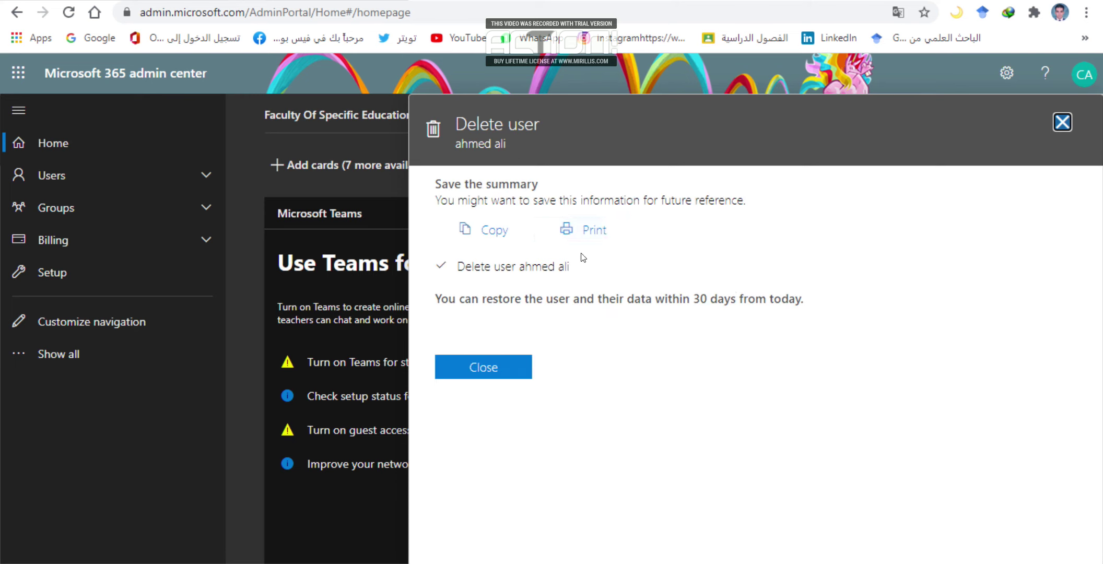
pyautogui.click(503, 367)
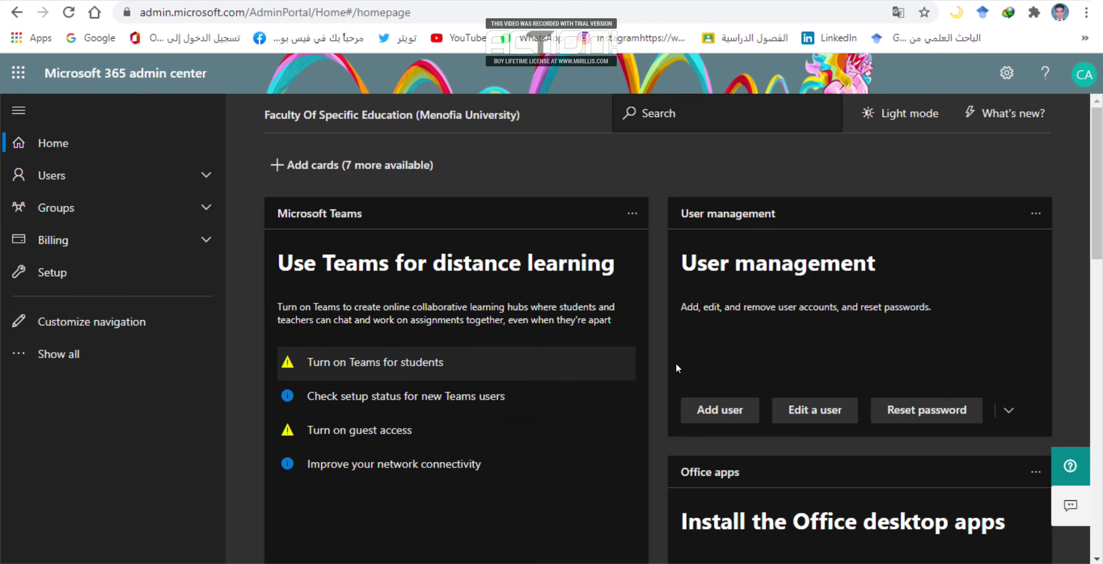
pyautogui.click(810, 414)
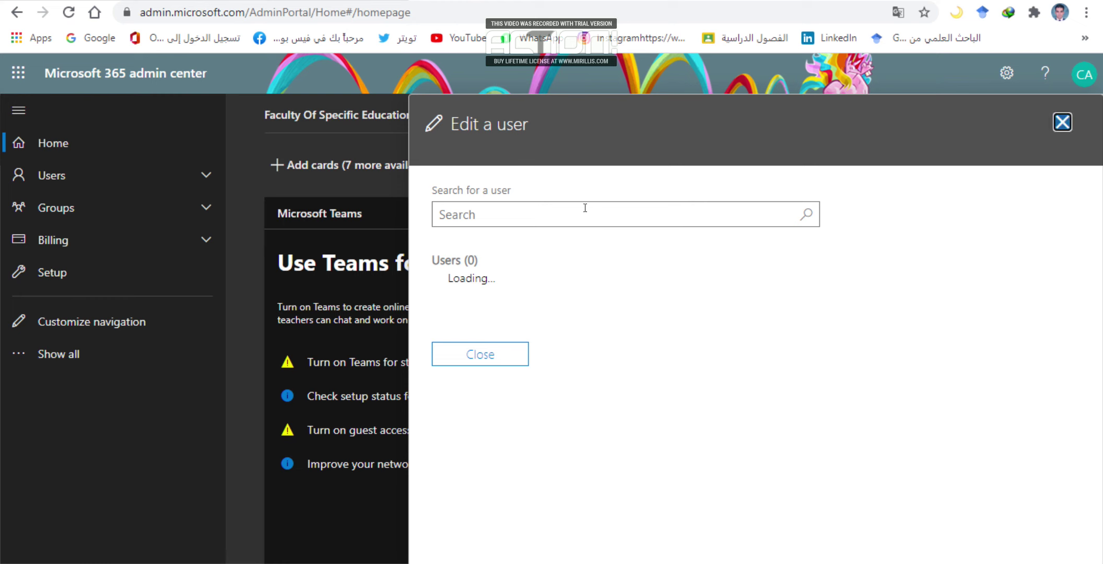
pyautogui.click(585, 208)
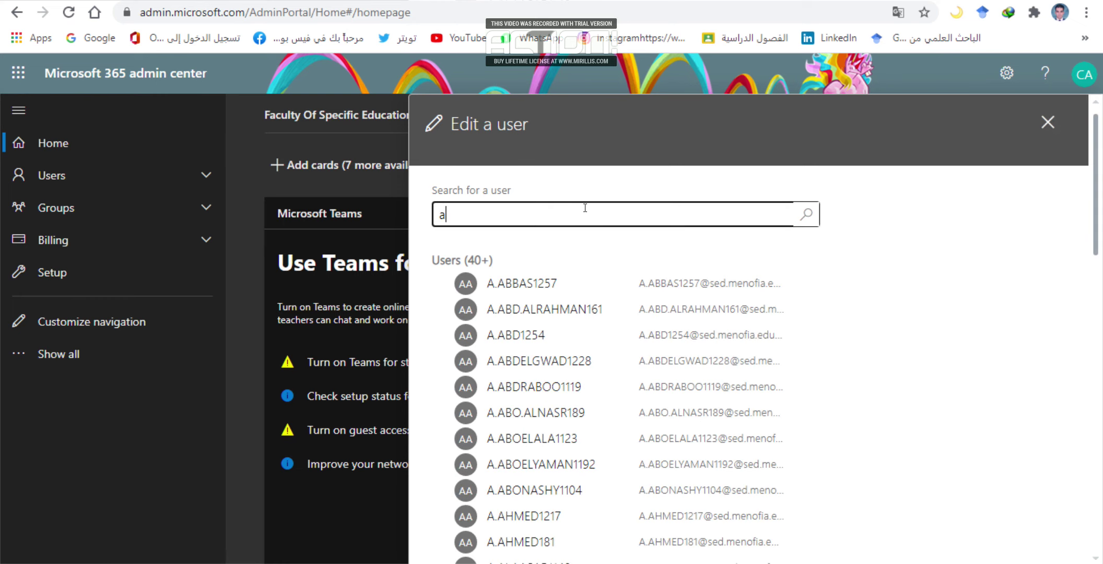
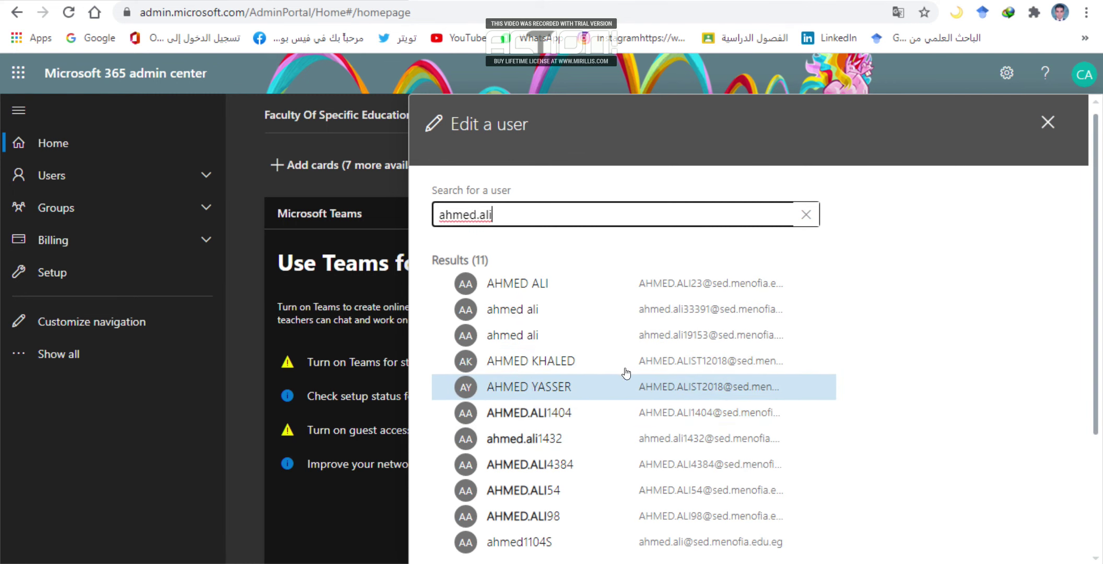
pyautogui.click(1046, 122)
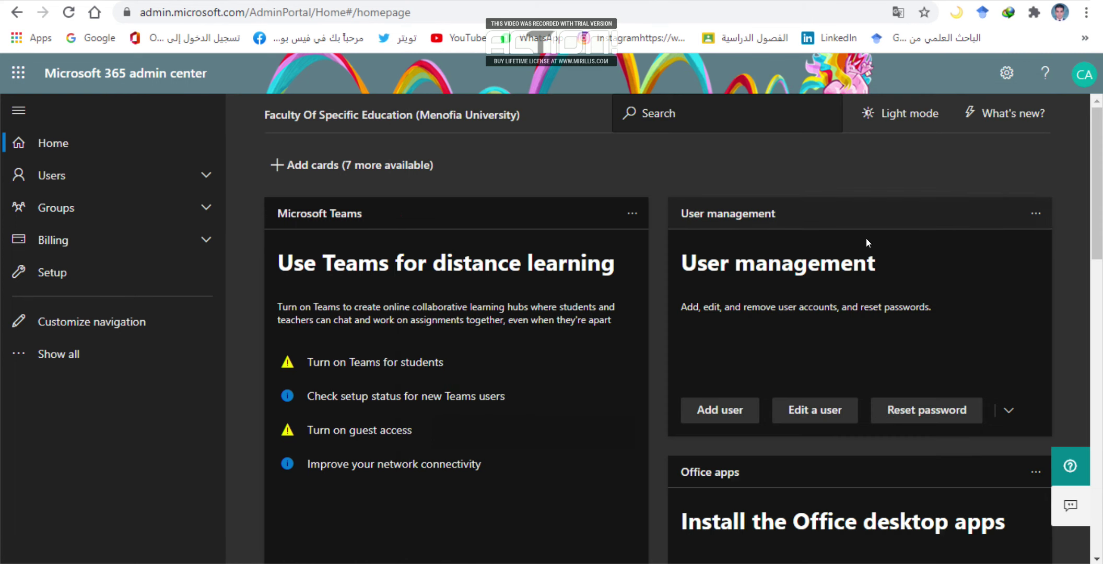